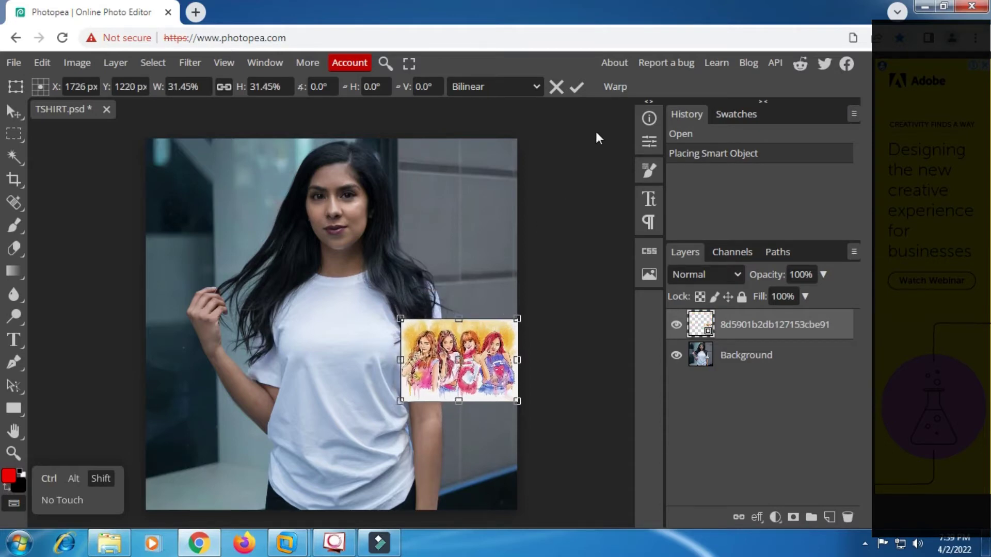
# - Confirm the placed artwork and move it onto the chest of the white T-shirt
pyautogui.click(577, 88)
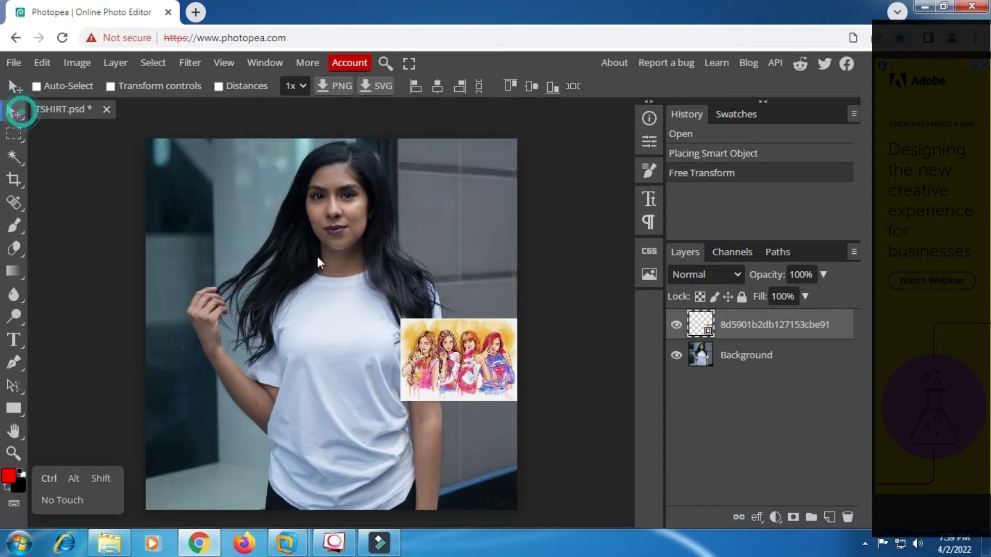
pyautogui.moveTo(475, 355); pyautogui.dragTo(355, 343)
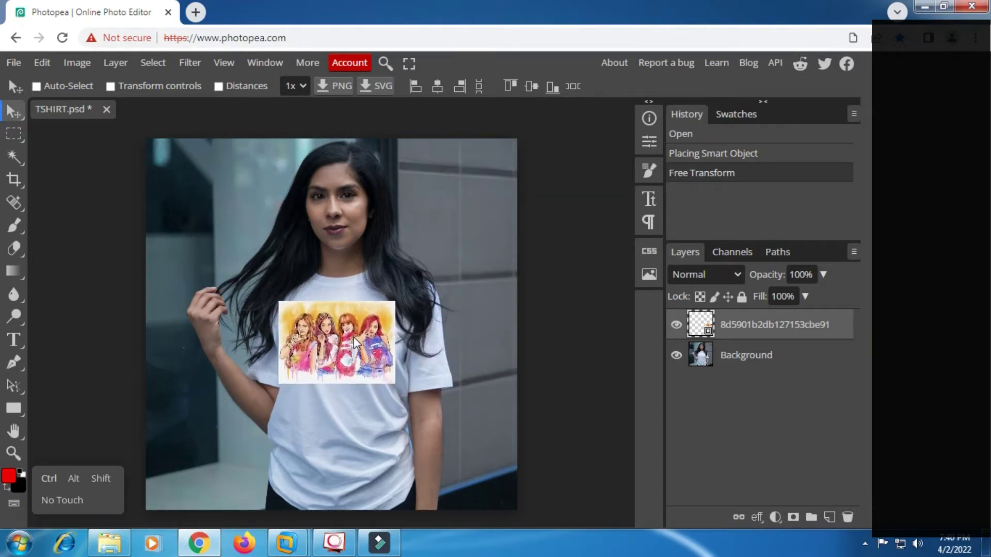
# - Rasterize the artwork's smart object layer
pyautogui.click(14, 454)
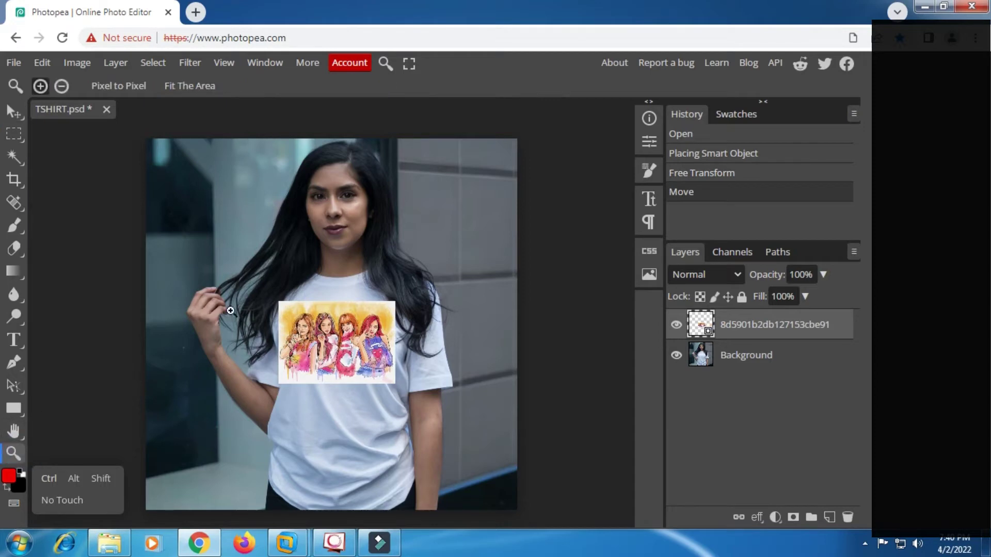
pyautogui.click(348, 336)
pyautogui.click(348, 335)
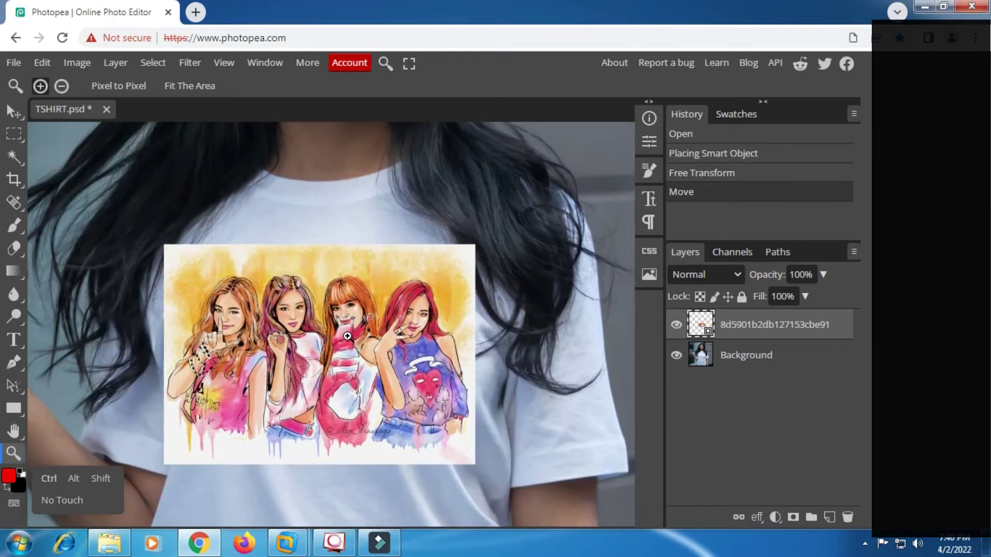
pyautogui.click(9, 117)
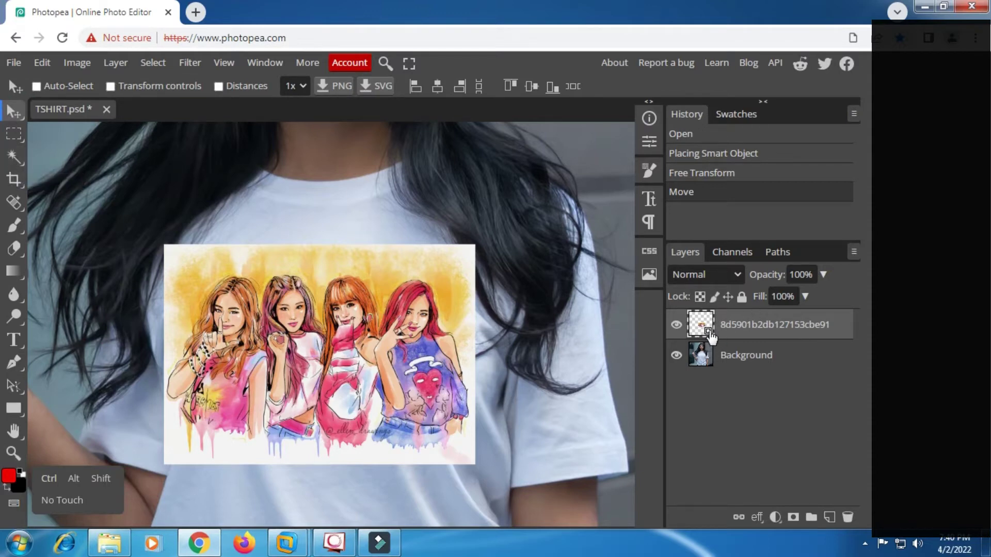
pyautogui.rightClick(744, 332)
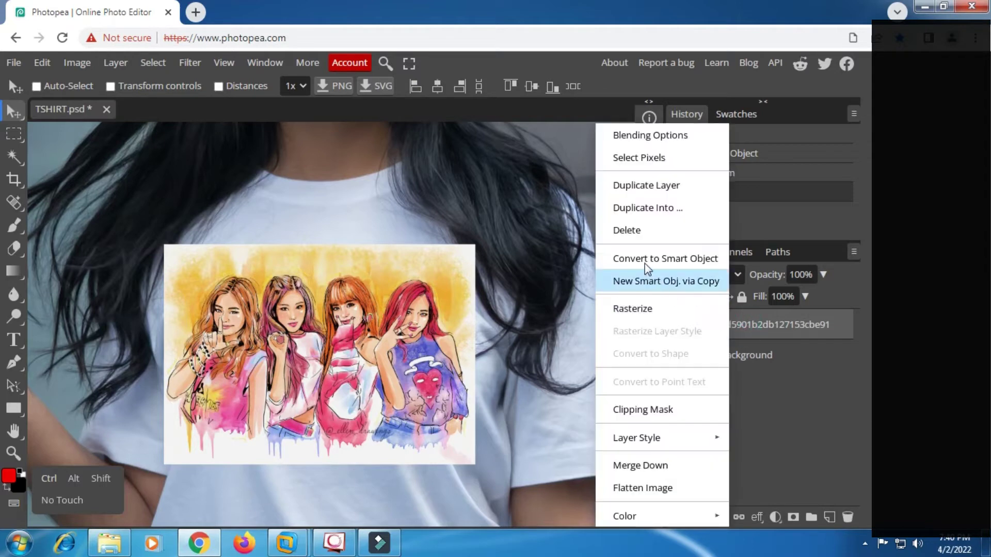
pyautogui.click(676, 312)
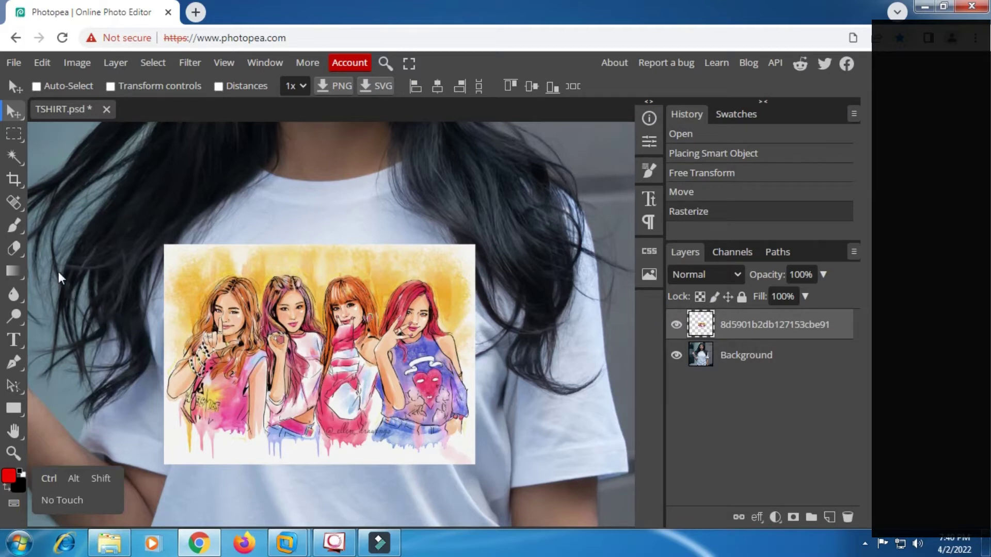
# - Select the white areas around the artwork's edges with the Magic Wand at tolerance 16, clear them and deselect
pyautogui.click(13, 158)
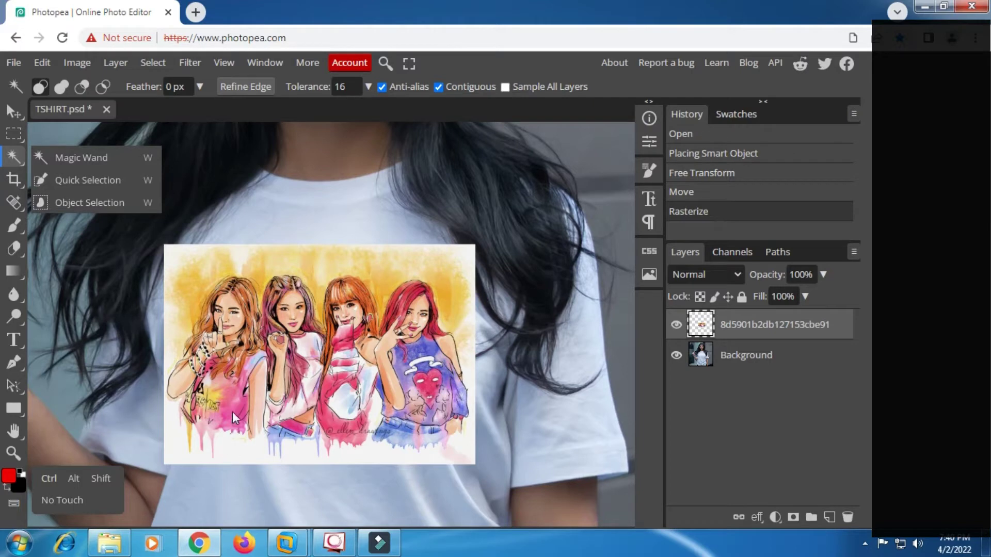
pyautogui.click(63, 156)
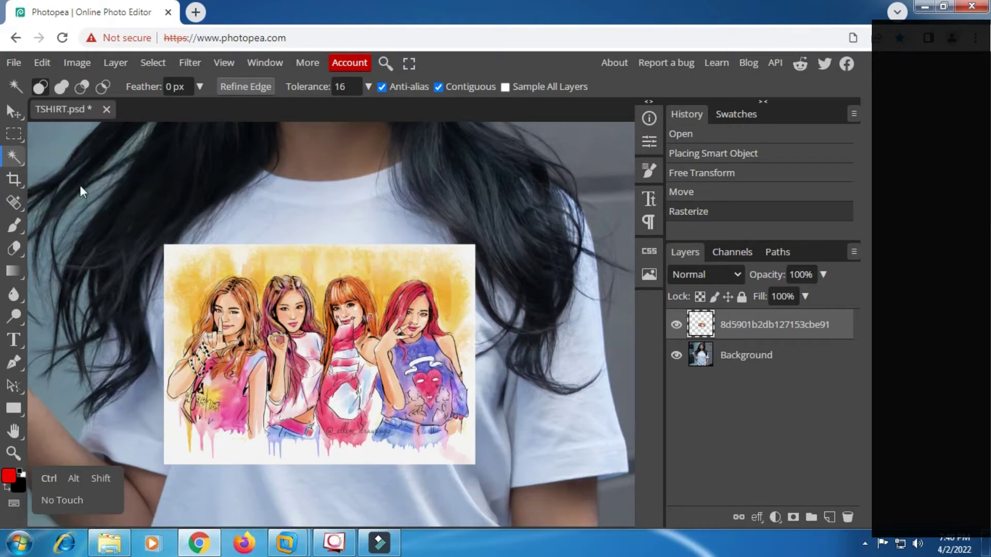
pyautogui.click(241, 451)
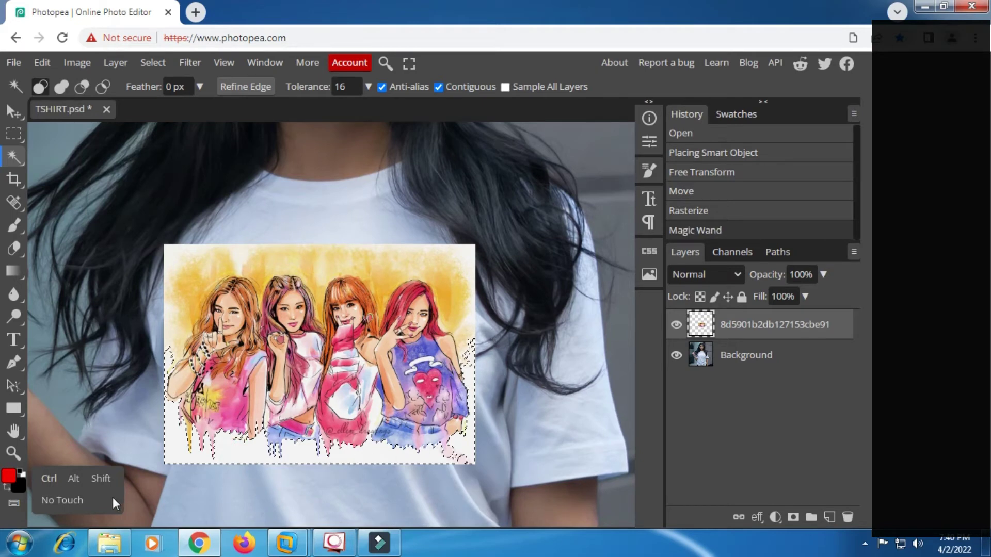
pyautogui.click(101, 477)
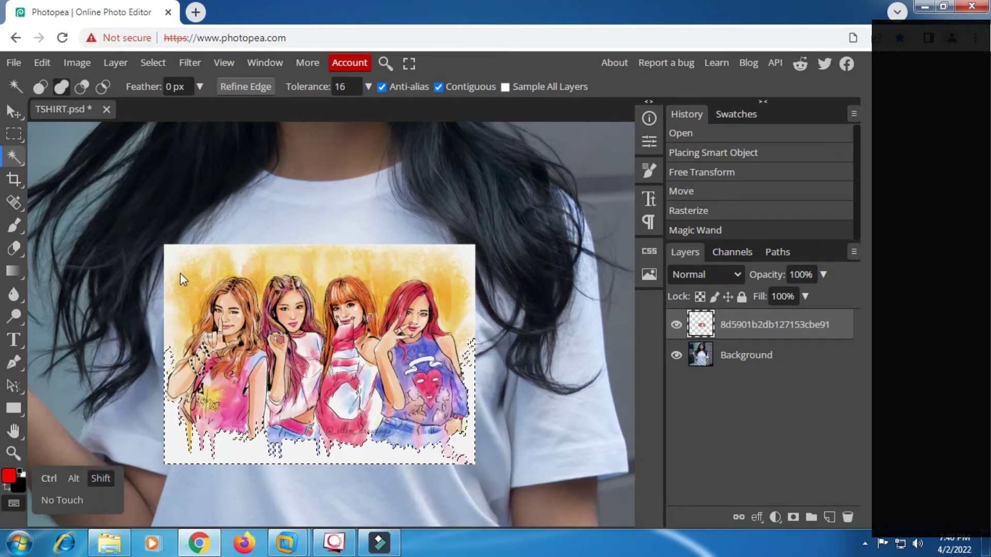
pyautogui.click(178, 254)
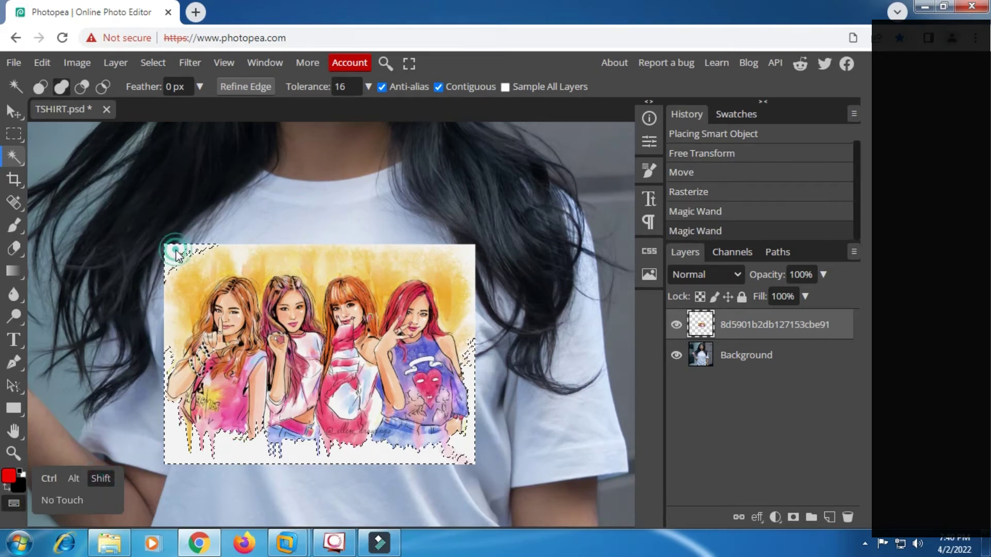
pyautogui.click(240, 255)
pyautogui.click(450, 249)
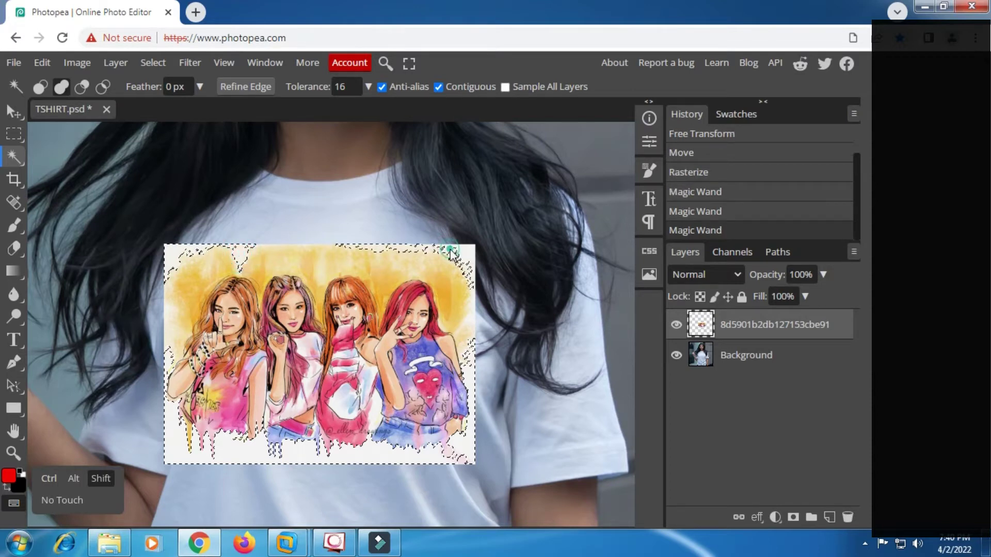
pyautogui.click(474, 320)
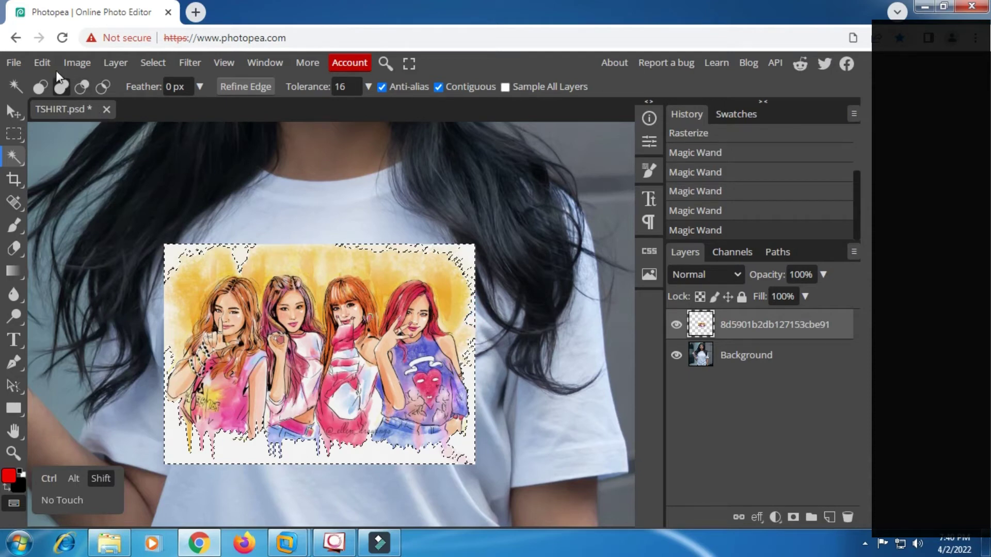
pyautogui.click(45, 60)
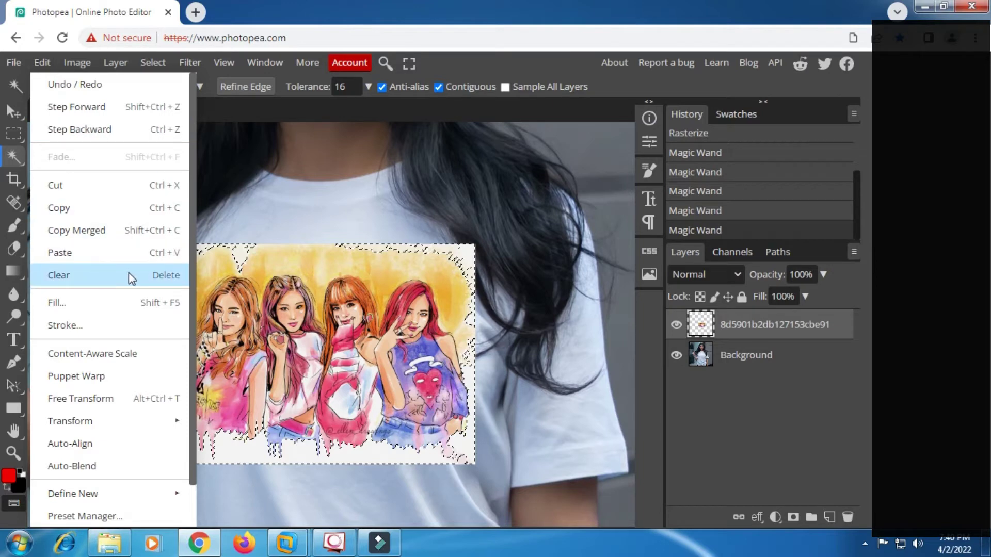
pyautogui.click(92, 274)
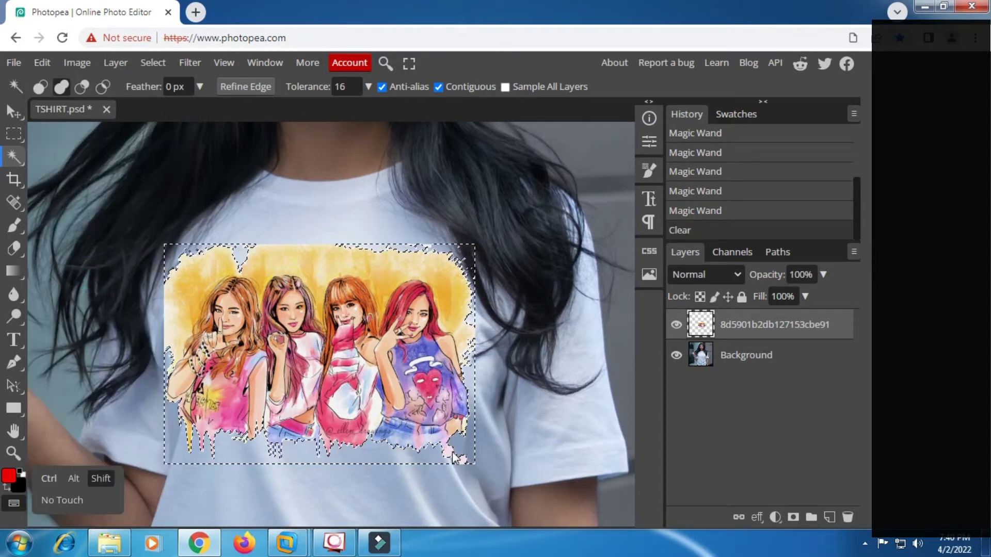
pyautogui.click(147, 66)
pyautogui.click(163, 109)
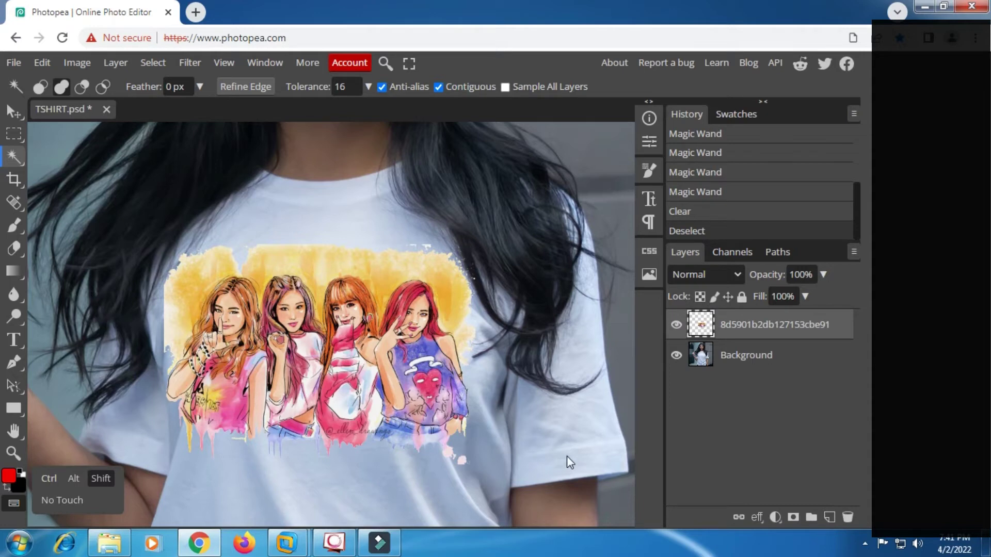
# - Move the cut-out artwork slightly lower and to the right on the T-shirt's chest
pyautogui.click(14, 111)
pyautogui.moveTo(307, 340); pyautogui.dragTo(310, 377)
pyautogui.click(103, 479)
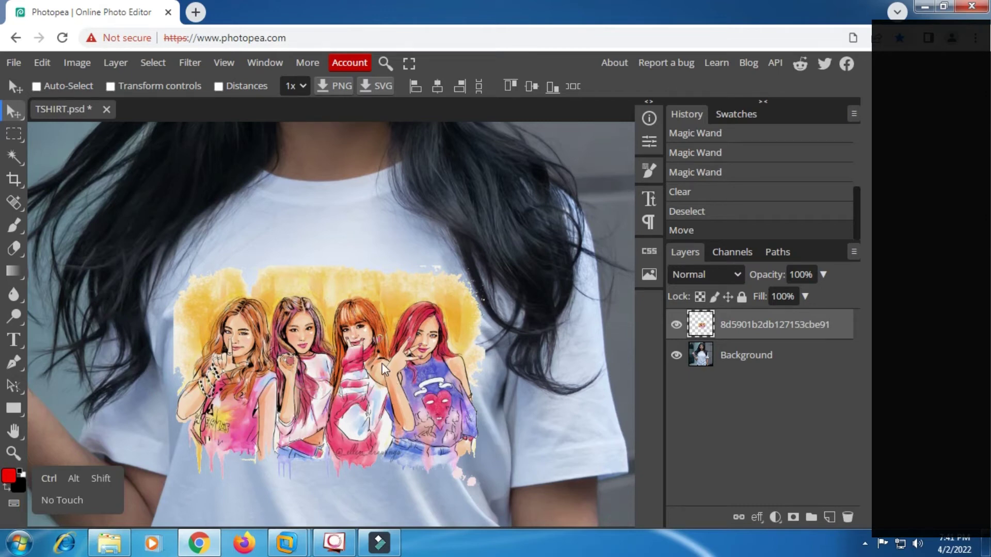
# - Set the artwork layer's blend mode to Multiply and nudge the artwork slightly on the shirt
pyautogui.click(736, 275)
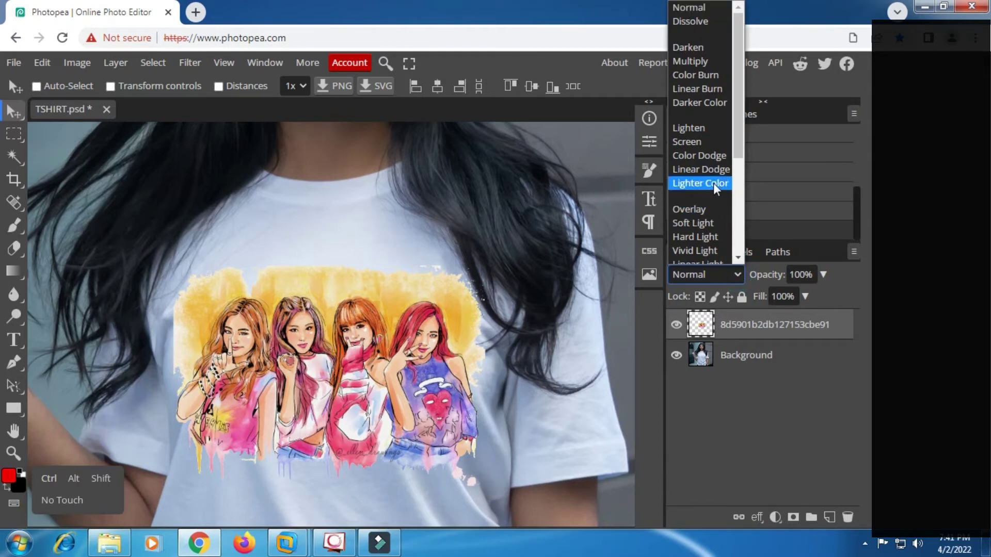
pyautogui.click(697, 62)
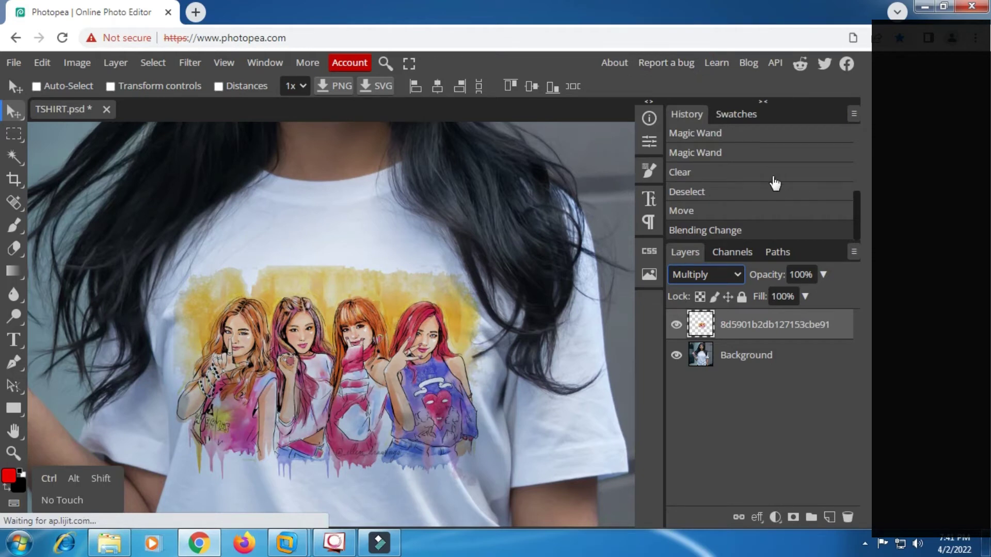
pyautogui.click(739, 117)
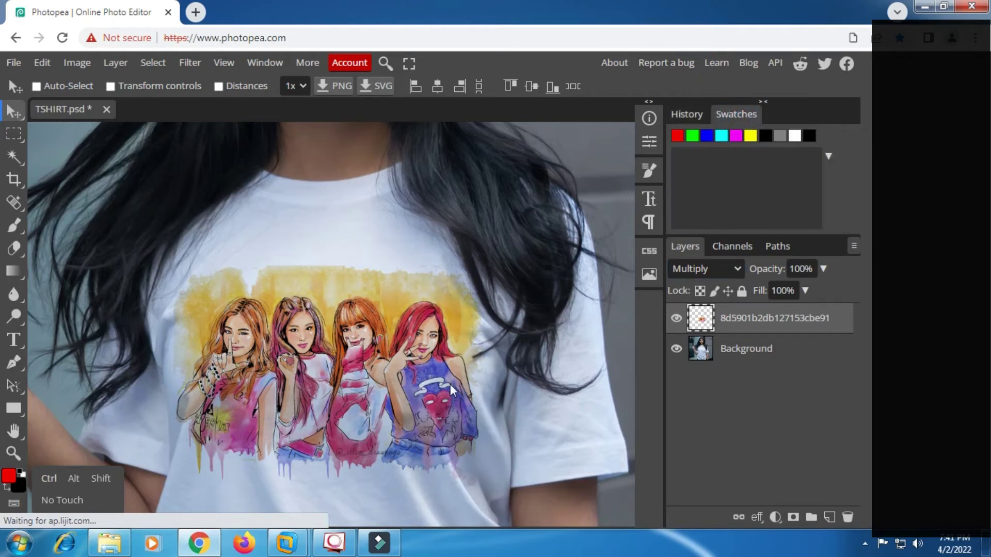
pyautogui.click(17, 109)
pyautogui.moveTo(319, 369)
pyautogui.mouseDown()
pyautogui.moveTo(318, 402)
pyautogui.moveTo(324, 363)
pyautogui.moveTo(335, 370)
pyautogui.mouseUp()
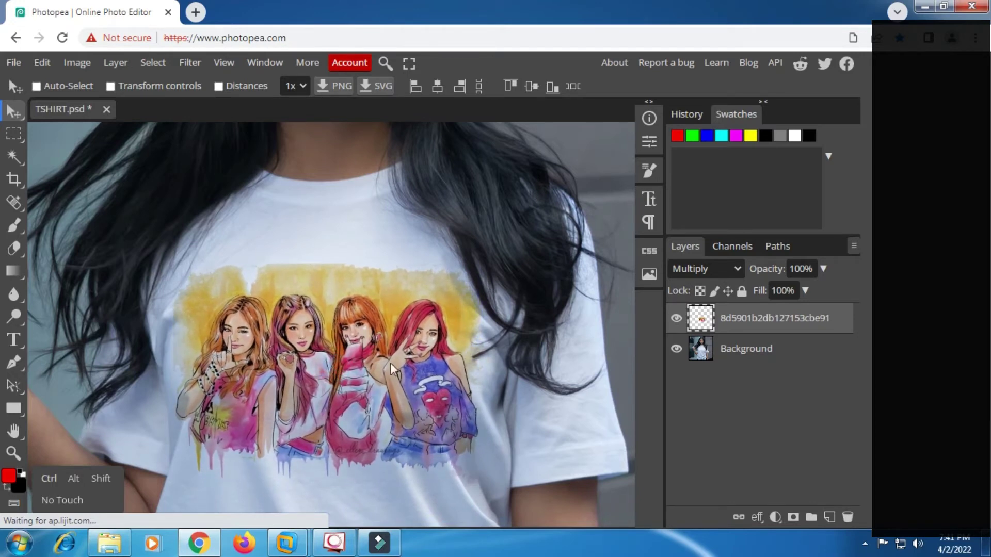
# - Warp the artwork with Free Transform, bulging its left edge and the upper part of its right edge outward to follow the body
pyautogui.rightClick(21, 141)
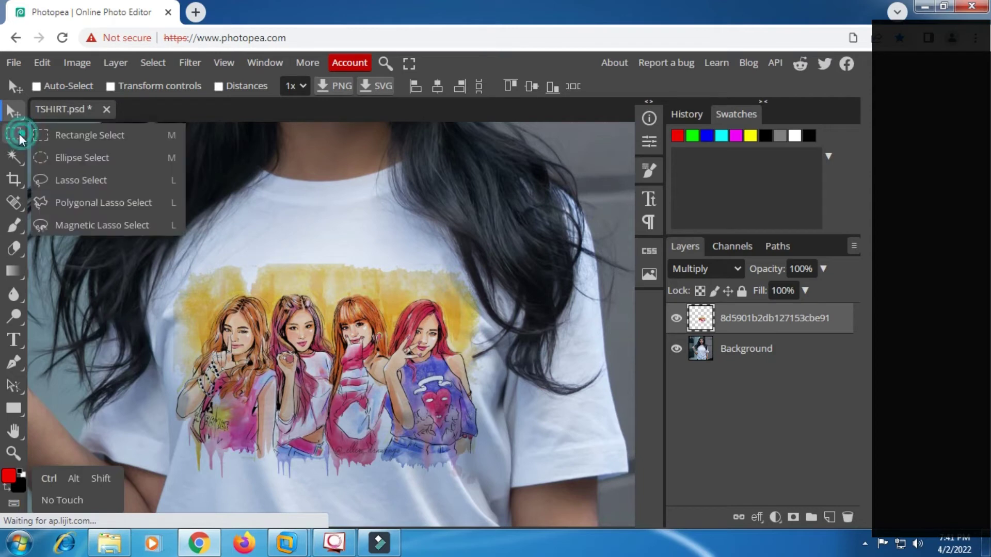
pyautogui.click(66, 135)
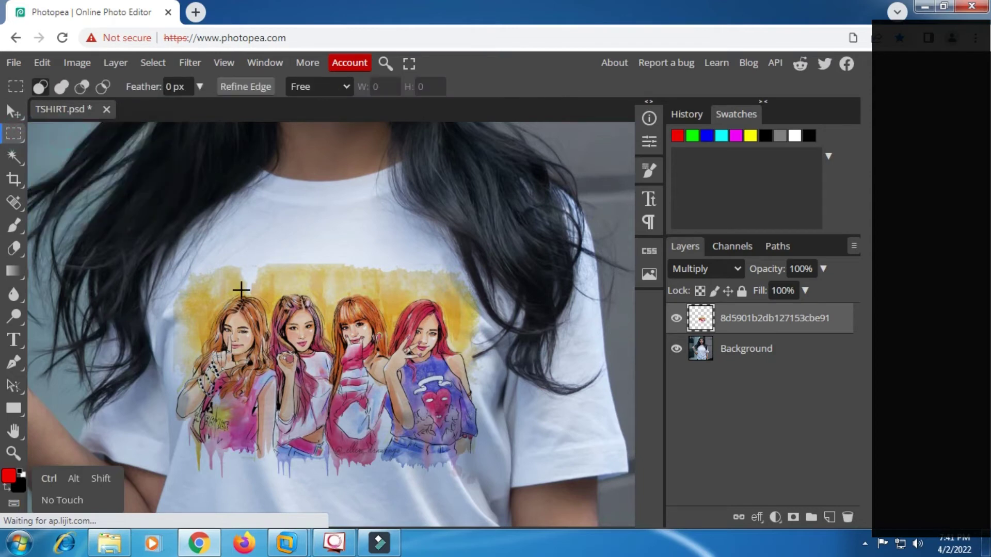
pyautogui.rightClick(279, 303)
pyautogui.click(331, 442)
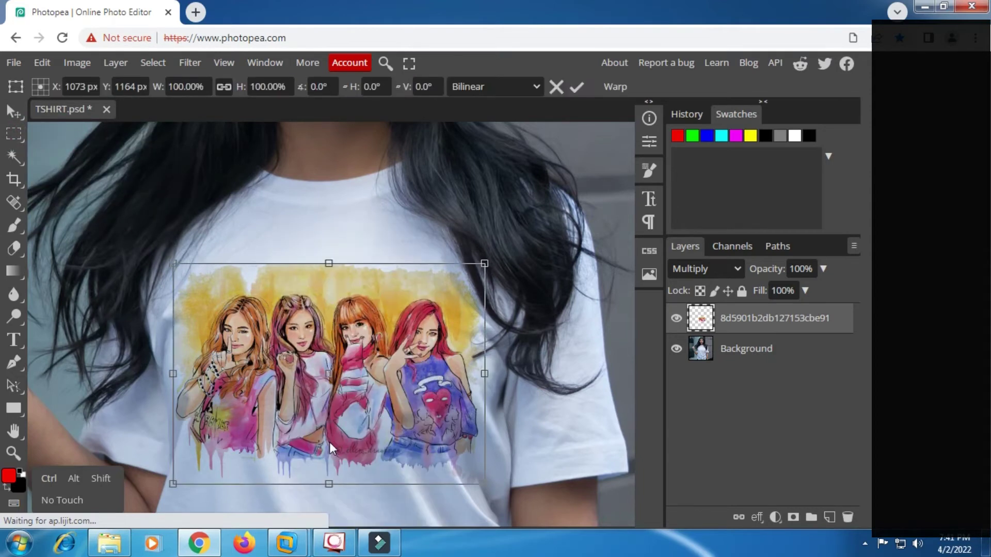
pyautogui.rightClick(358, 332)
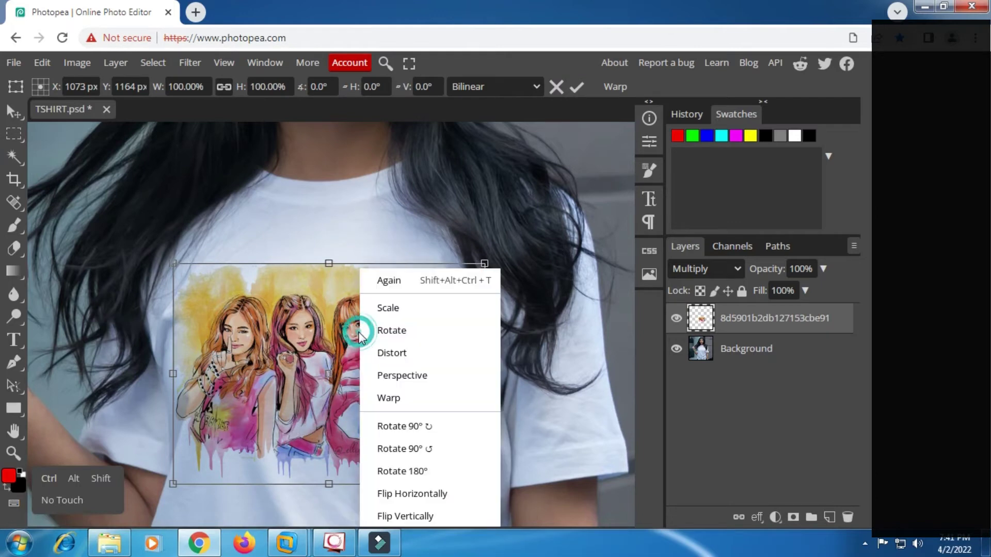
pyautogui.click(398, 400)
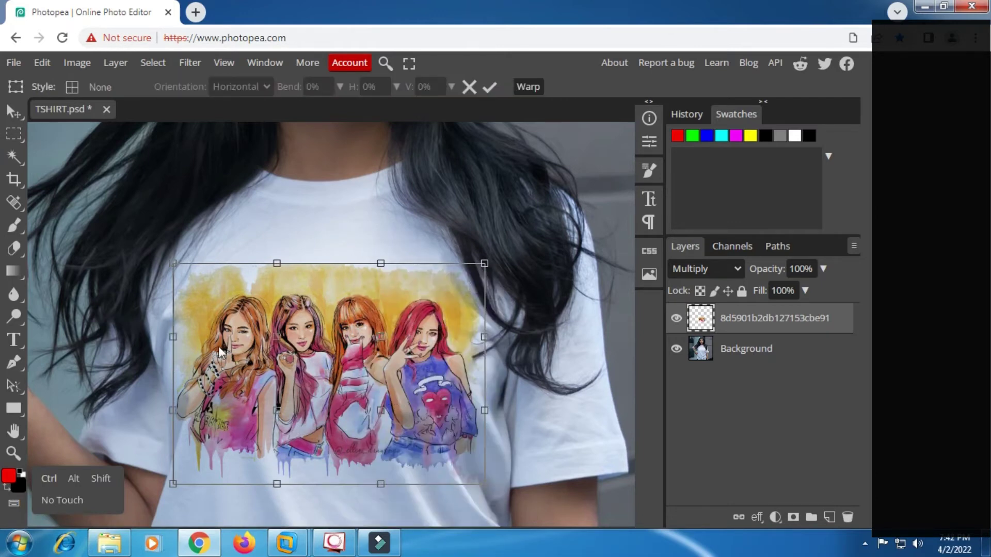
pyautogui.moveTo(173, 341); pyautogui.dragTo(158, 347)
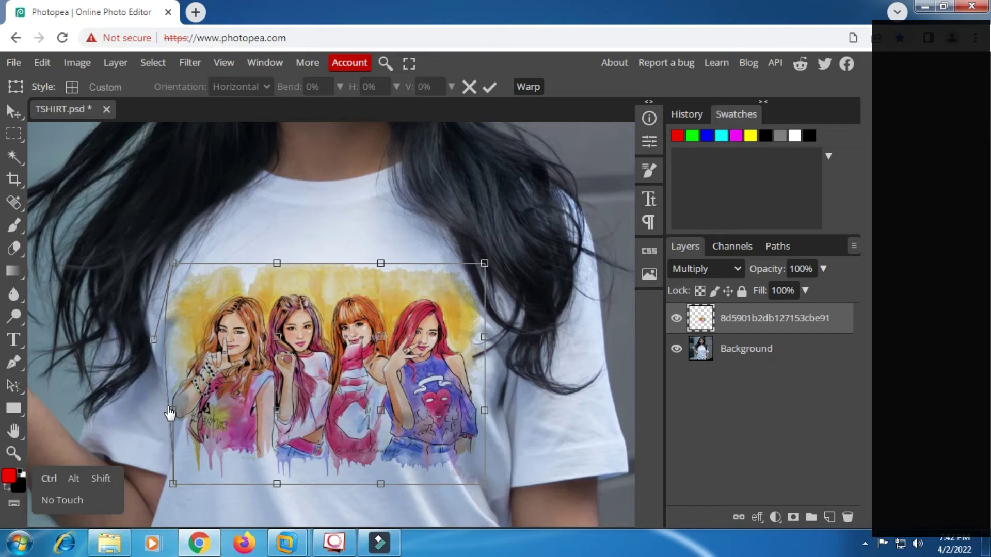
pyautogui.moveTo(169, 413); pyautogui.dragTo(163, 418)
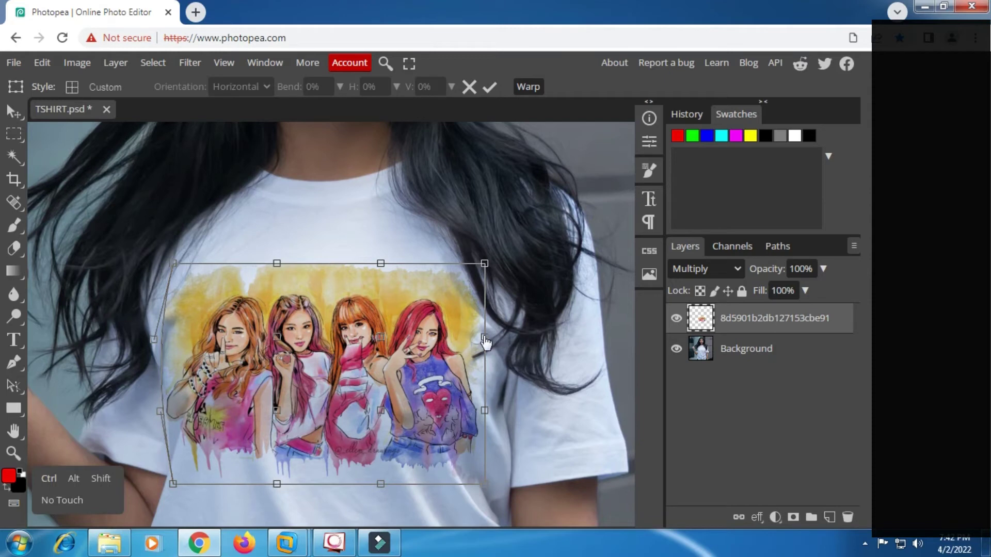
pyautogui.moveTo(485, 340); pyautogui.dragTo(500, 342)
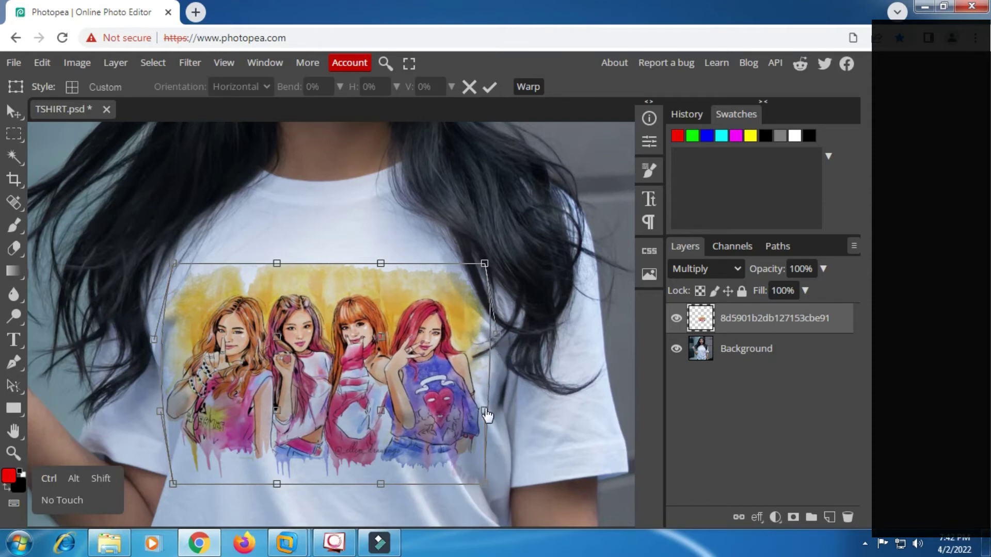
pyautogui.press('m')
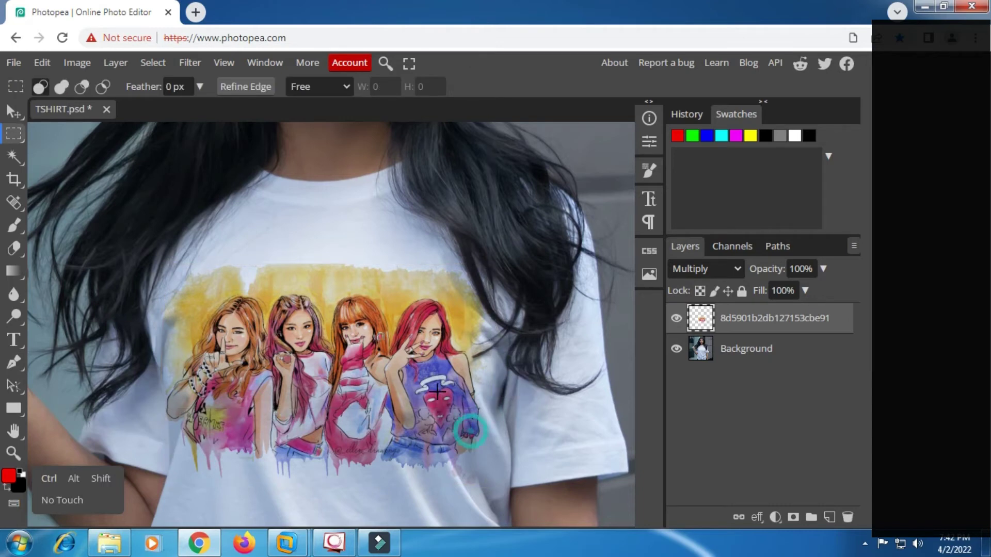
# - Warp the artwork, bulging the lower part of its right edge outward and pulling both bottom corners inward
pyautogui.rightClick(408, 353)
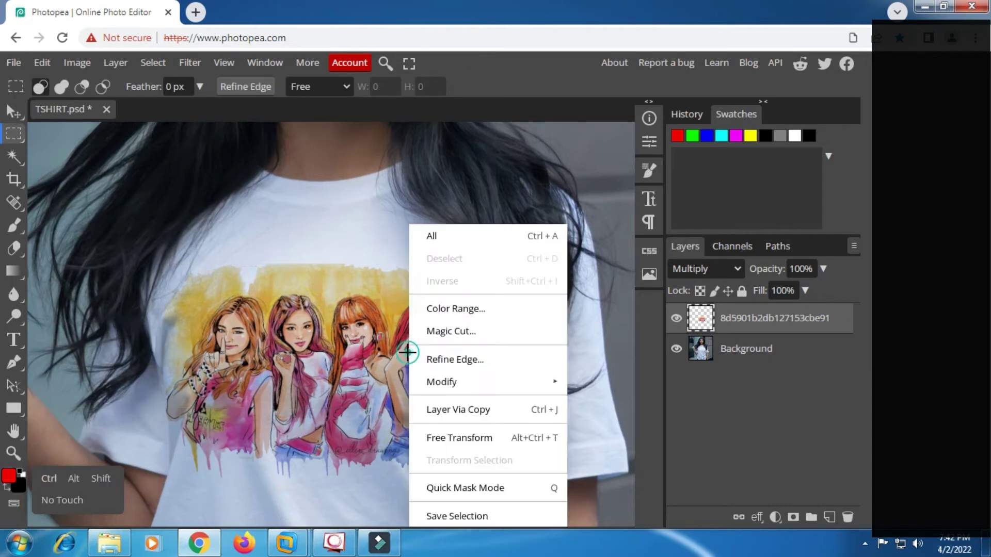
pyautogui.click(447, 434)
pyautogui.rightClick(422, 380)
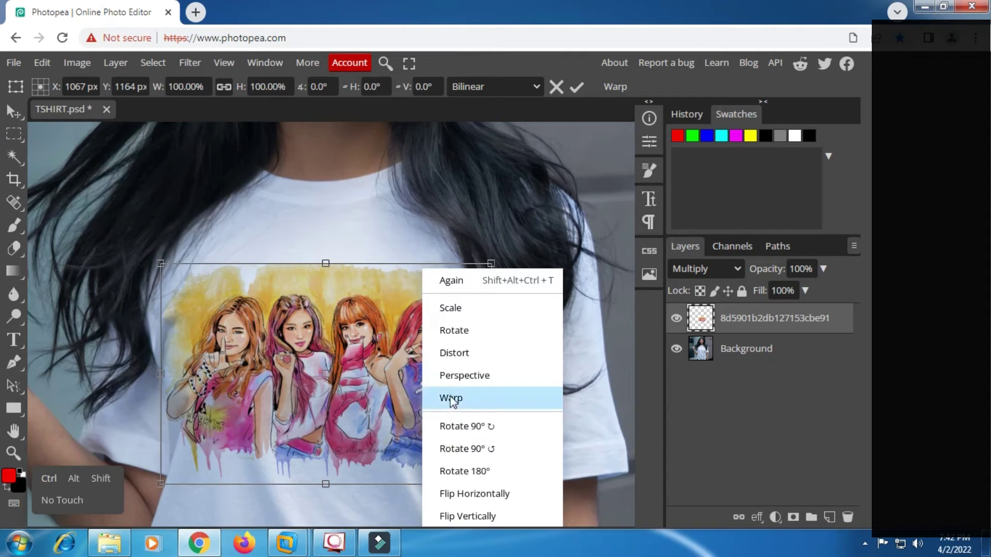
pyautogui.click(450, 398)
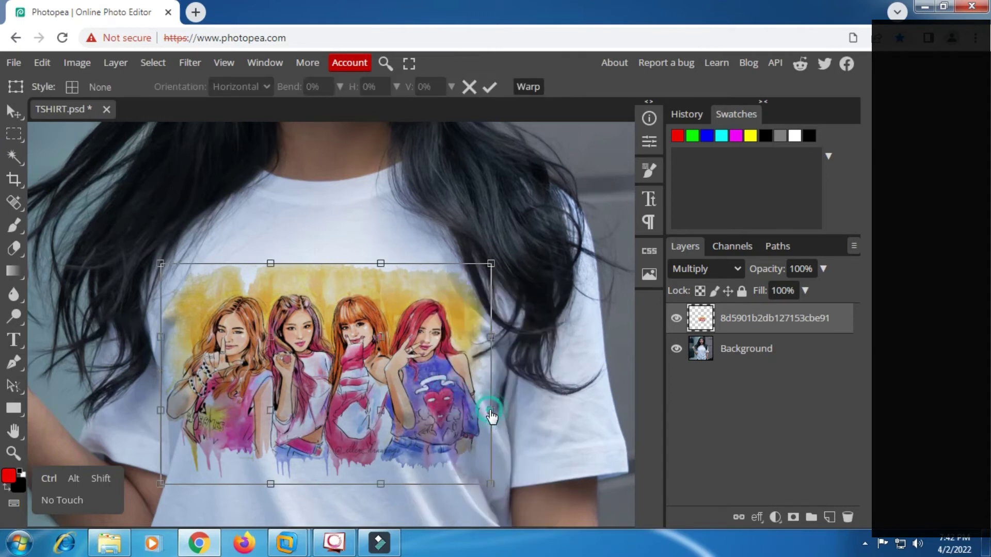
pyautogui.moveTo(490, 411); pyautogui.dragTo(500, 419)
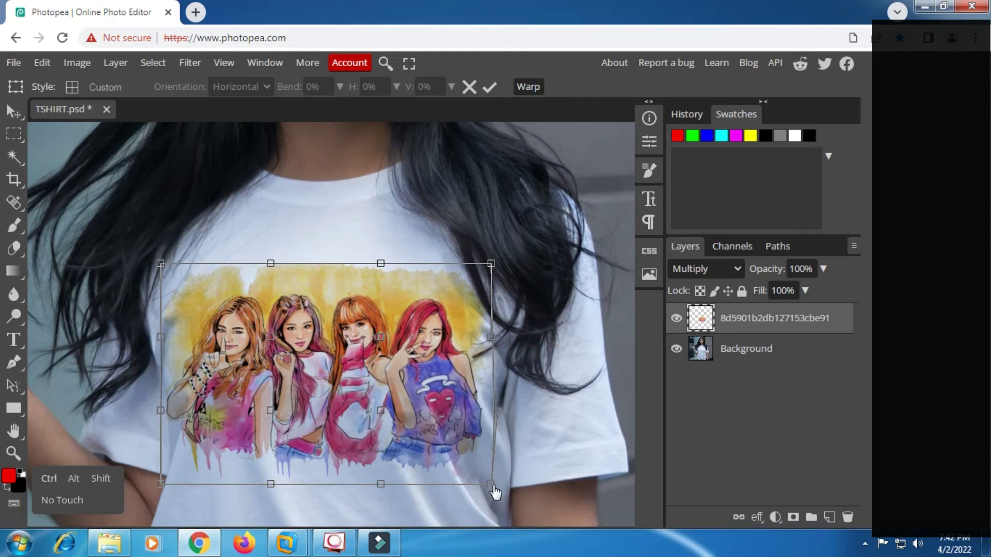
pyautogui.moveTo(493, 489); pyautogui.dragTo(478, 495)
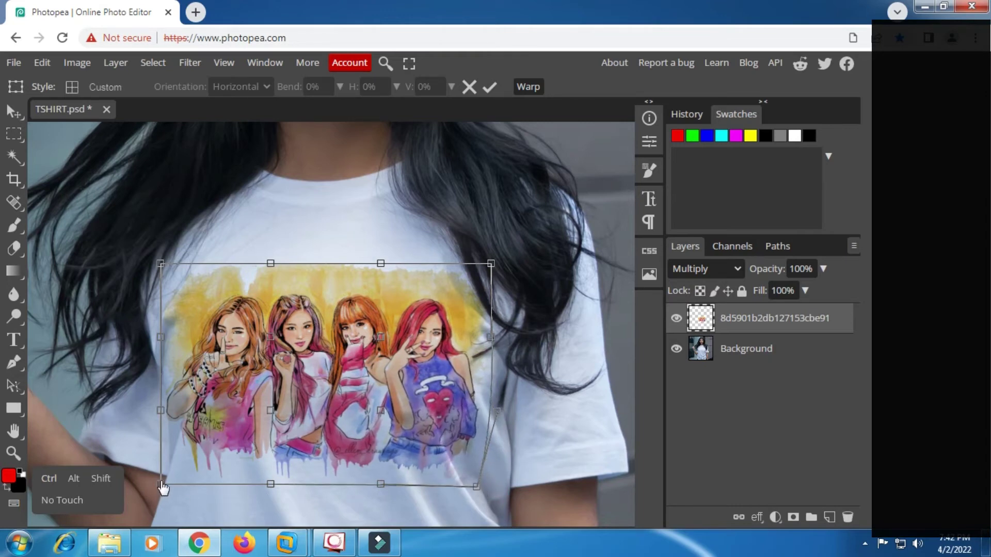
pyautogui.moveTo(162, 485); pyautogui.dragTo(179, 486)
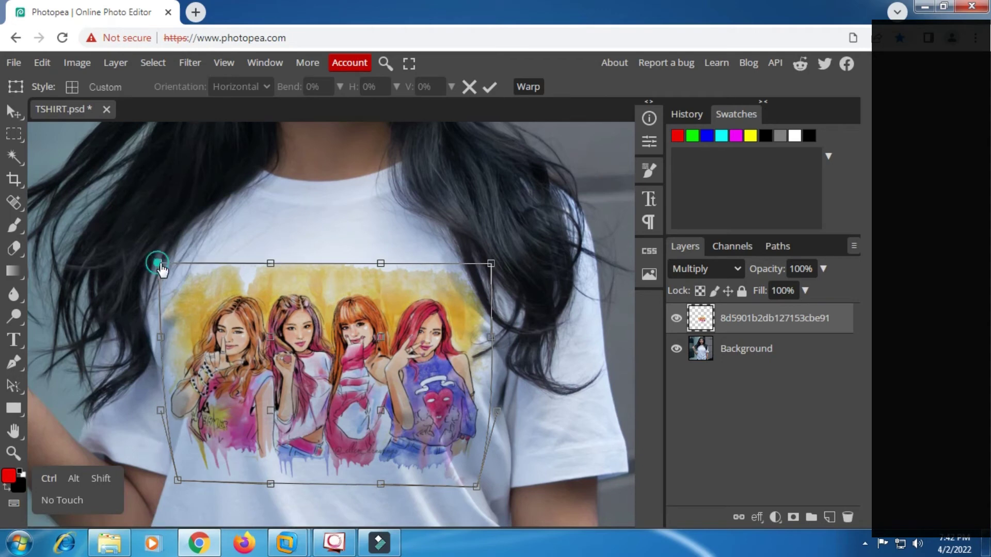
# - Pull the warp's two top corners inward, raise the middle of its top edge slightly and apply the warp
pyautogui.moveTo(159, 263); pyautogui.dragTo(187, 264)
pyautogui.moveTo(491, 264); pyautogui.dragTo(474, 269)
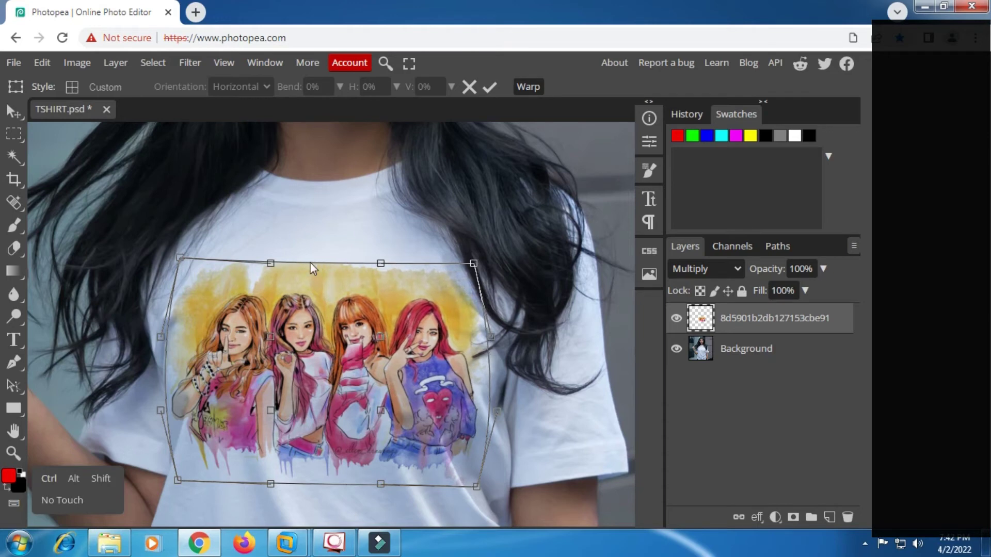
pyautogui.moveTo(270, 264); pyautogui.dragTo(289, 263)
pyautogui.moveTo(376, 261); pyautogui.dragTo(374, 262)
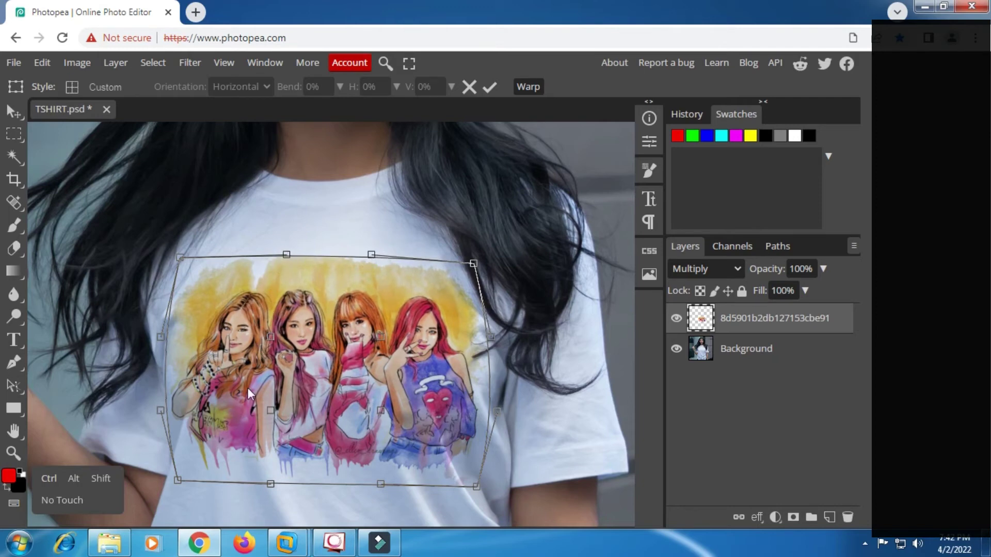
pyautogui.press('Return')
pyautogui.press('m')
pyautogui.rightClick(277, 331)
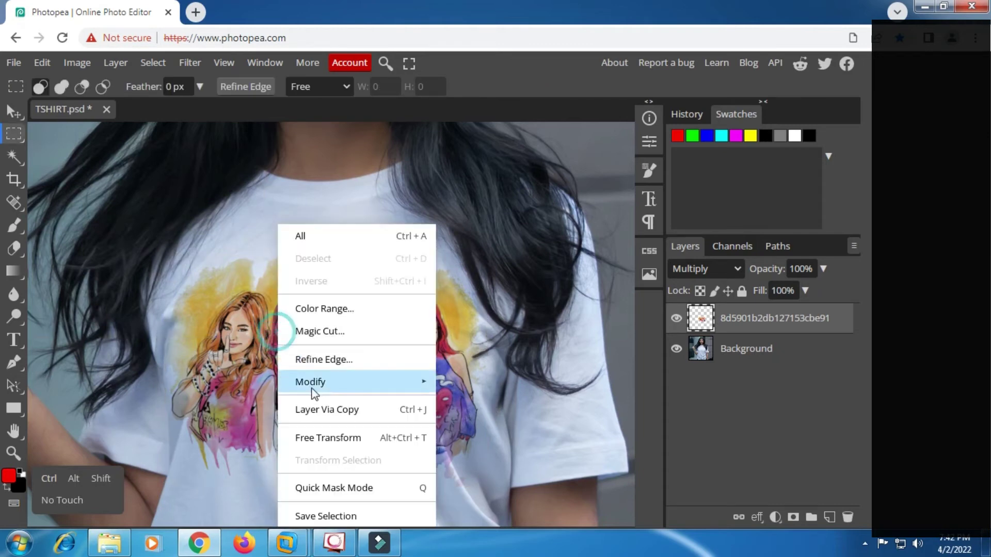
pyautogui.click(315, 438)
pyautogui.rightClick(314, 352)
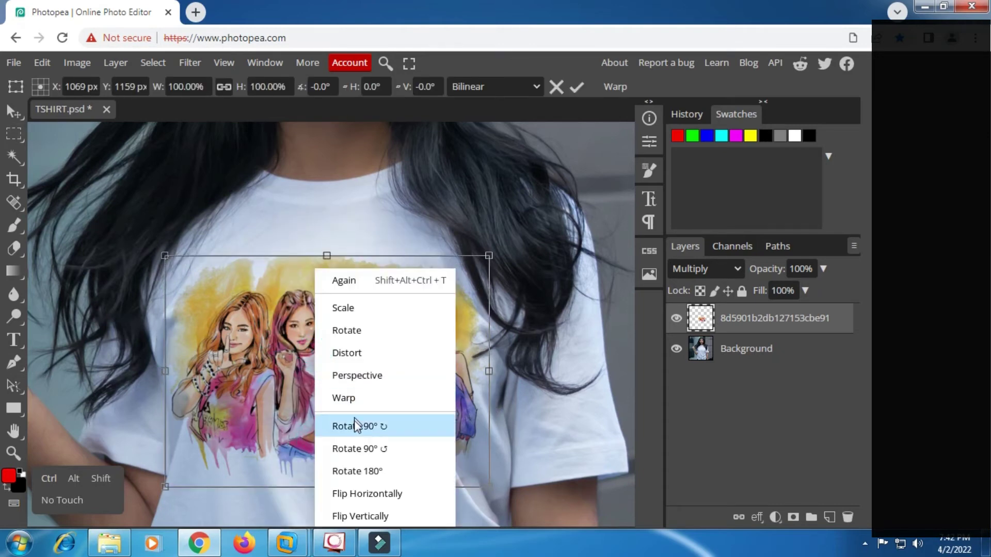
pyautogui.click(345, 399)
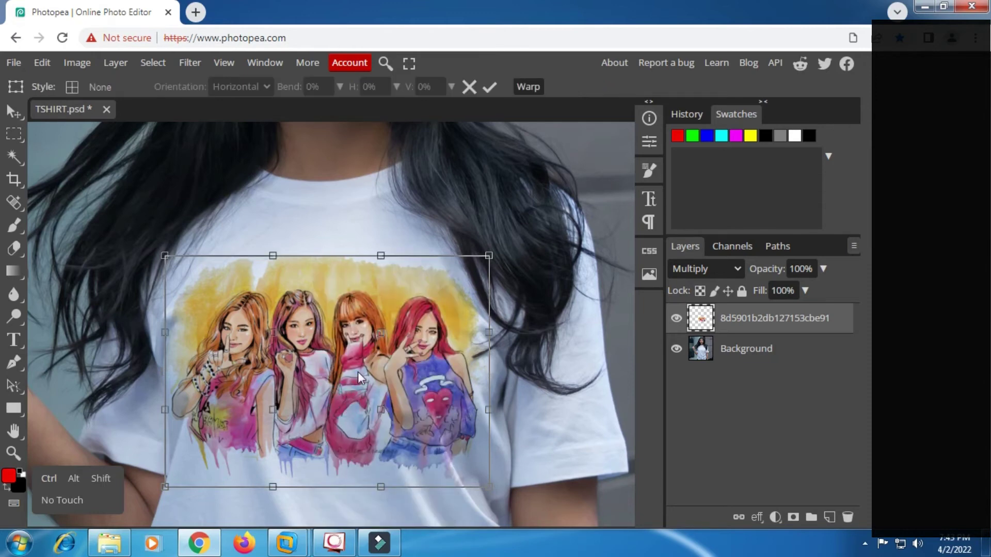
pyautogui.press('m')
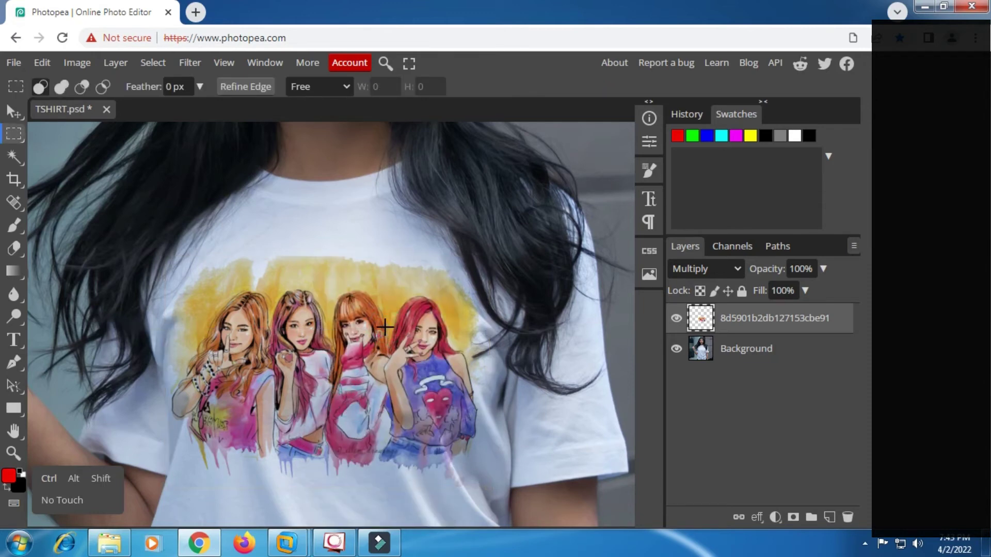
# - Nudge the artwork slightly down and to the right on the T-shirt's chest
pyautogui.scroll(5, 367, 353)
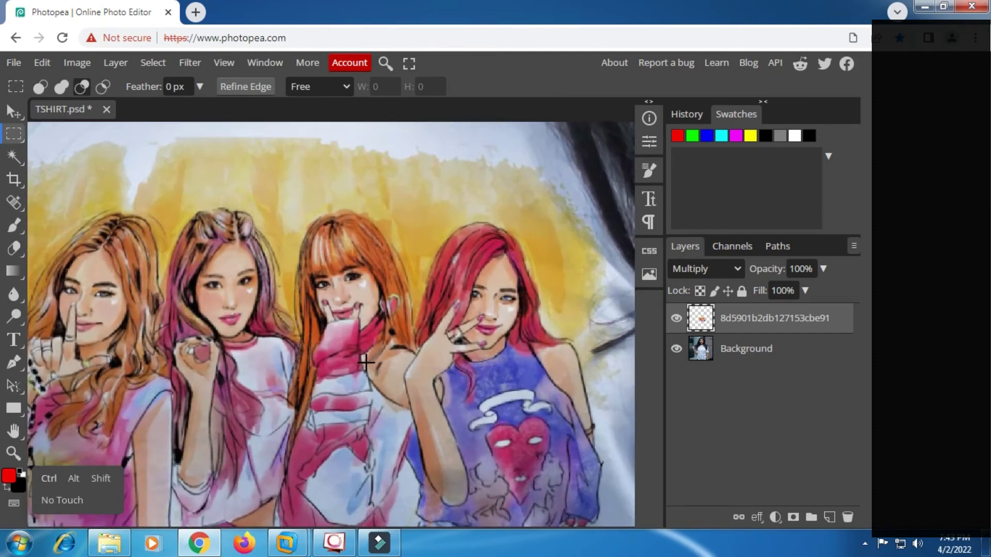
pyautogui.scroll(-5, 367, 353)
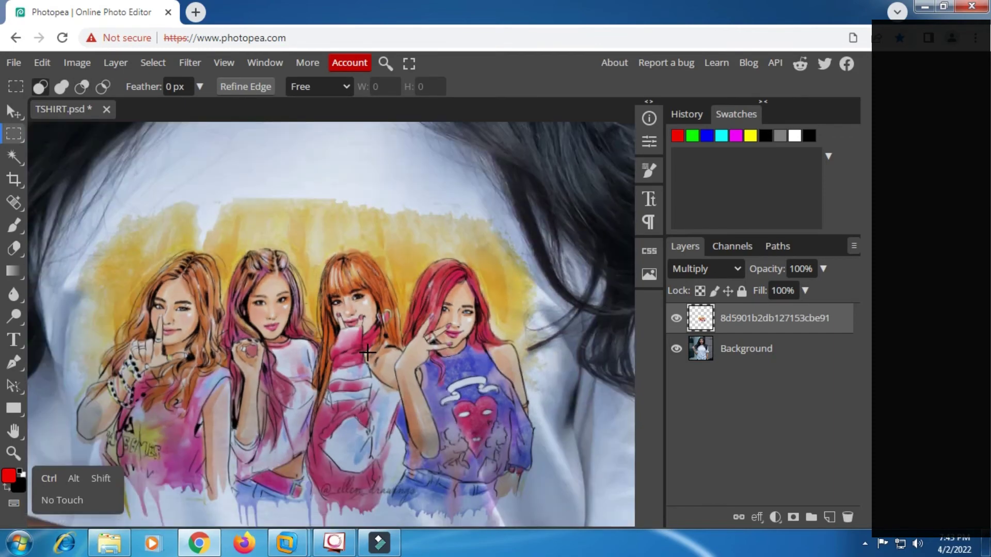
pyautogui.scroll(-3, 368, 352)
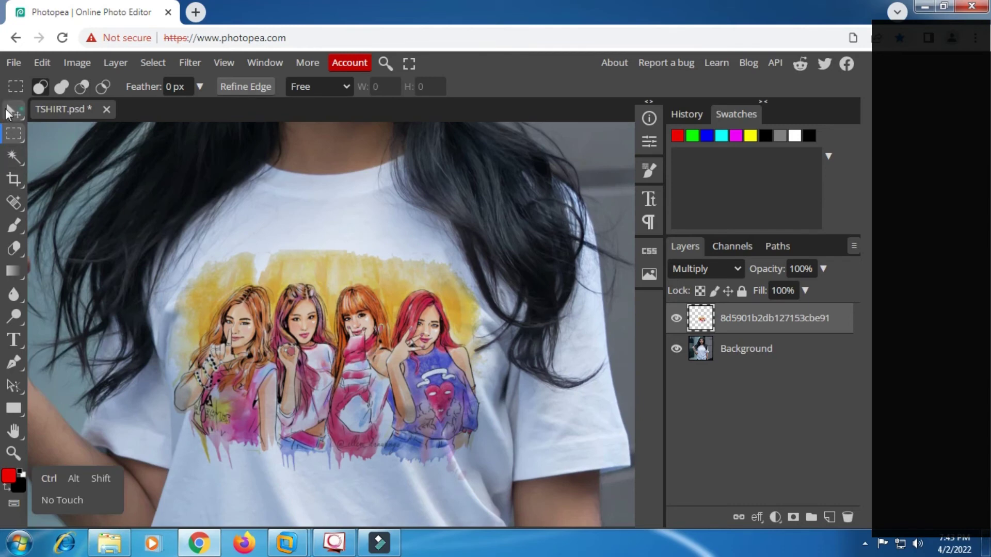
pyautogui.click(13, 111)
pyautogui.moveTo(302, 382)
pyautogui.mouseDown()
pyautogui.moveTo(308, 417)
pyautogui.moveTo(307, 389)
pyautogui.mouseUp()
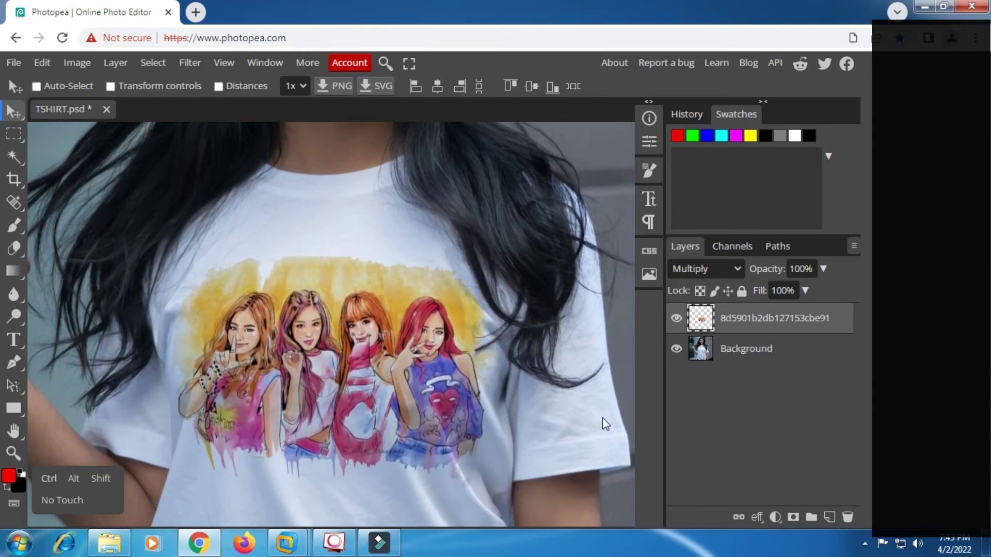
# - Add a Brightness/Contrast adjustment layer above the artwork and clip it to the artwork layer
pyautogui.click(775, 517)
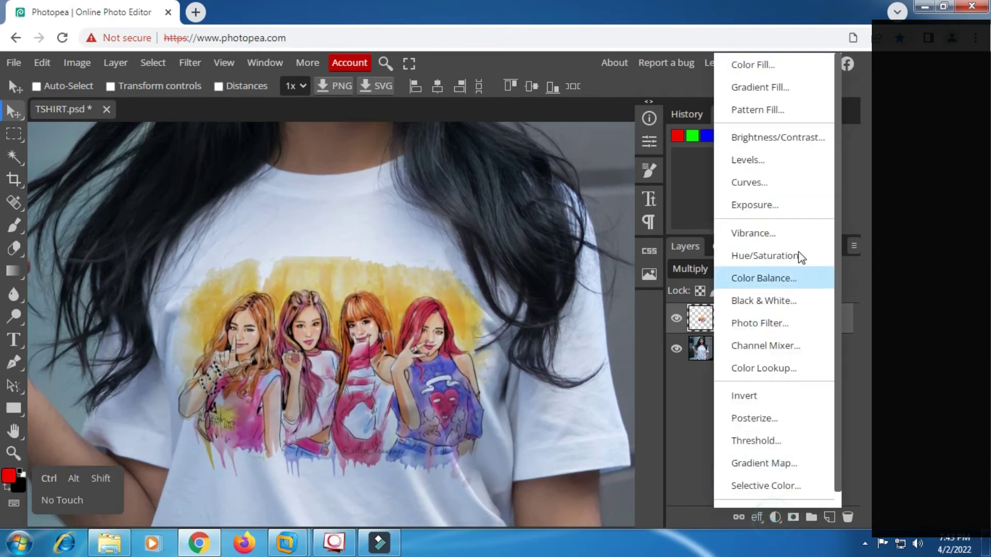
pyautogui.click(772, 139)
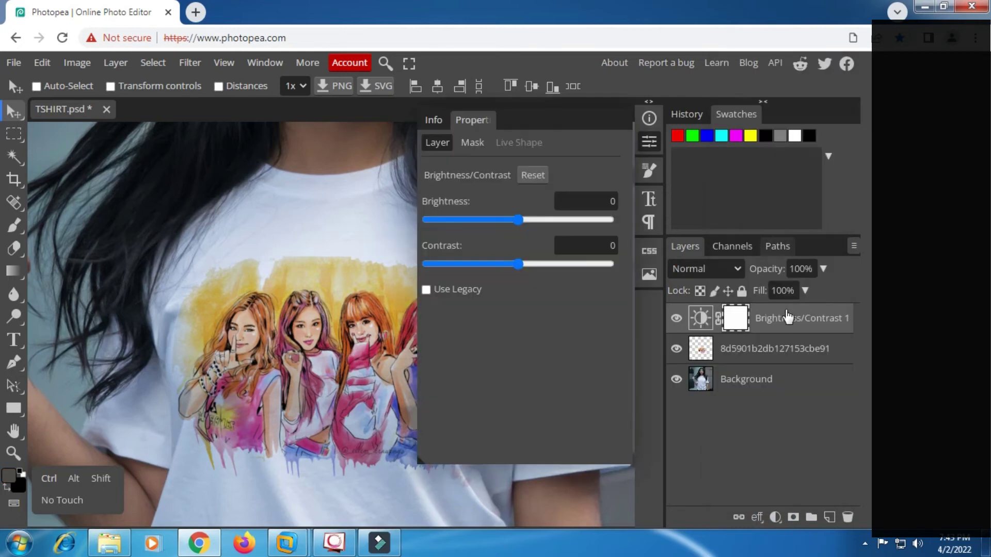
pyautogui.rightClick(783, 328)
pyautogui.click(692, 409)
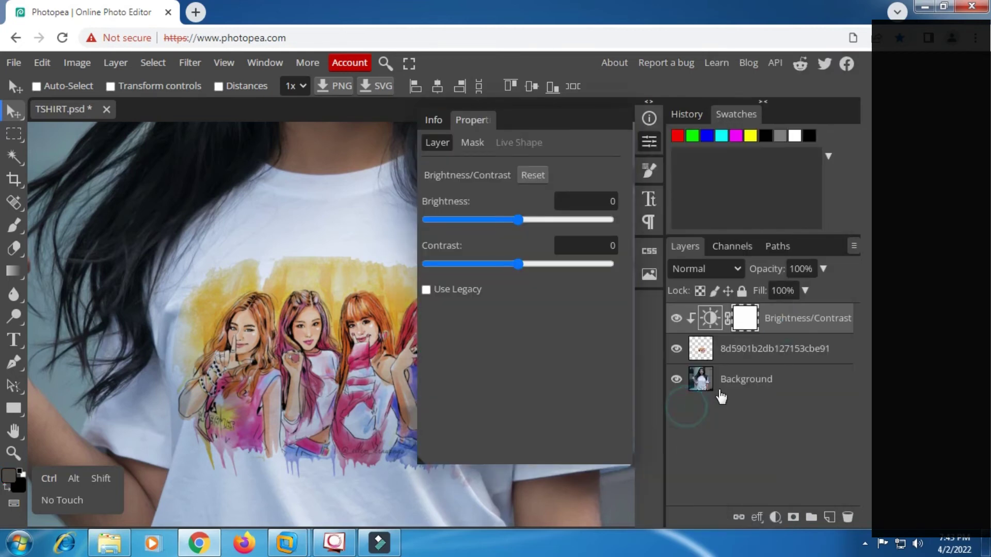
# - Set the adjustment's brightness to -18 and contrast to -28, then close its properties
pyautogui.moveTo(521, 218)
pyautogui.mouseDown()
pyautogui.moveTo(506, 224)
pyautogui.moveTo(530, 225)
pyautogui.mouseUp()
pyautogui.moveTo(529, 267); pyautogui.dragTo(506, 264)
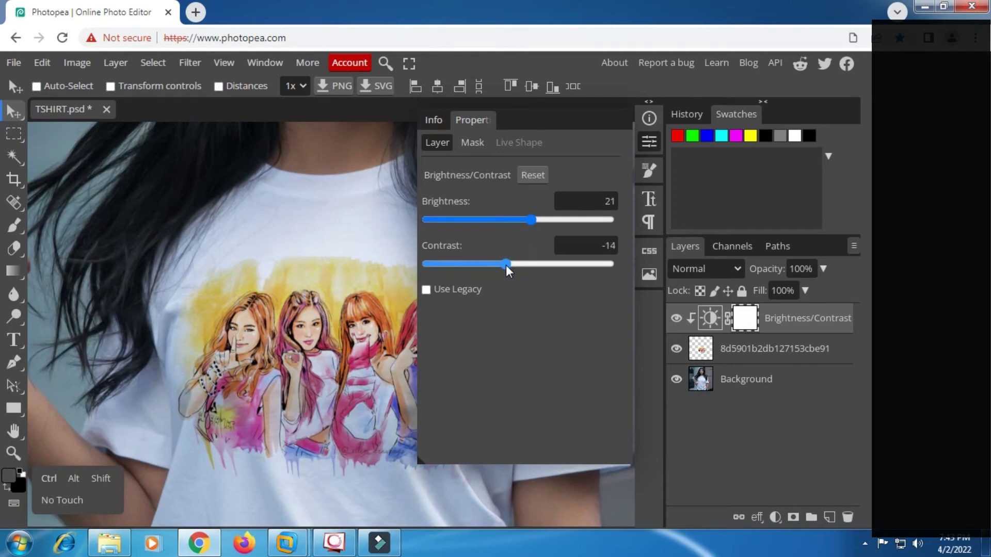
pyautogui.moveTo(534, 225); pyautogui.dragTo(507, 219)
pyautogui.moveTo(504, 264)
pyautogui.mouseDown()
pyautogui.moveTo(518, 263)
pyautogui.moveTo(493, 264)
pyautogui.mouseUp()
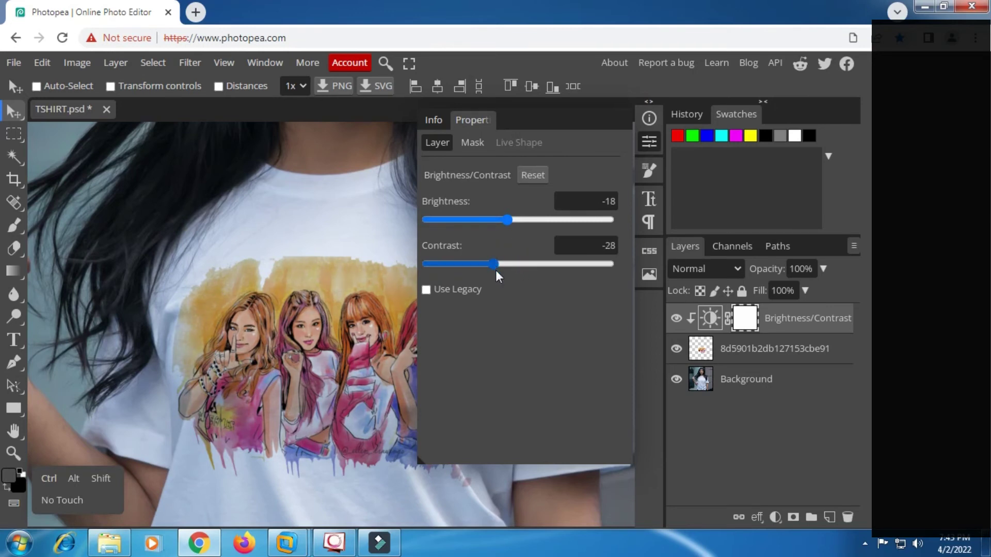
pyautogui.click(649, 142)
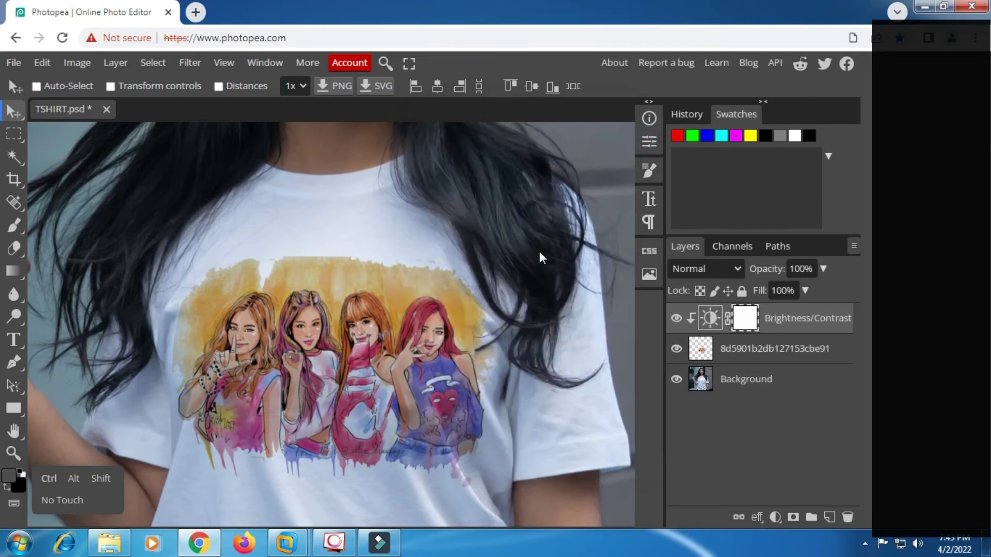
pyautogui.scroll(-2, 537, 255)
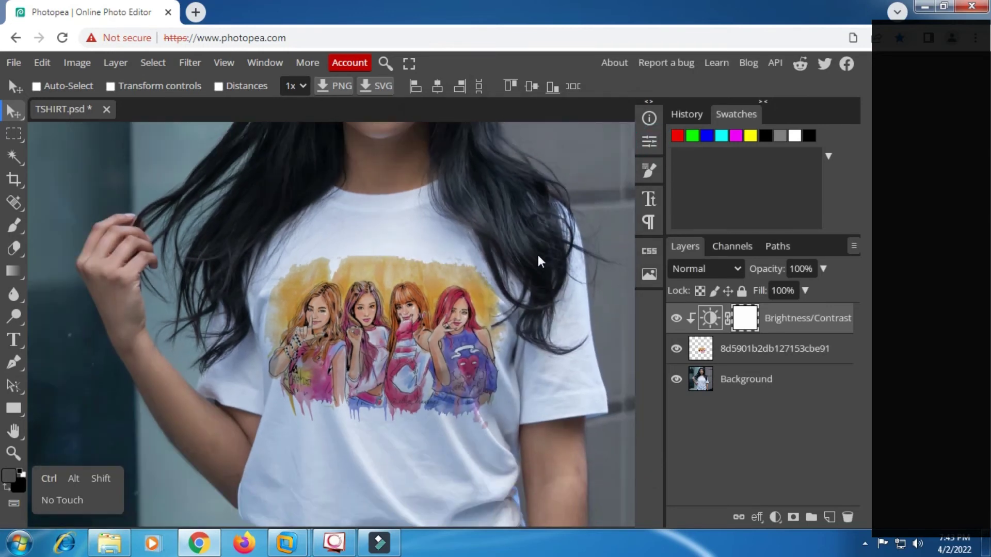
# - Adjust the Brightness/Contrast layer's opacity slightly and set the artwork layer's opacity to 91%
pyautogui.click(823, 268)
pyautogui.click(823, 268)
pyautogui.click(822, 269)
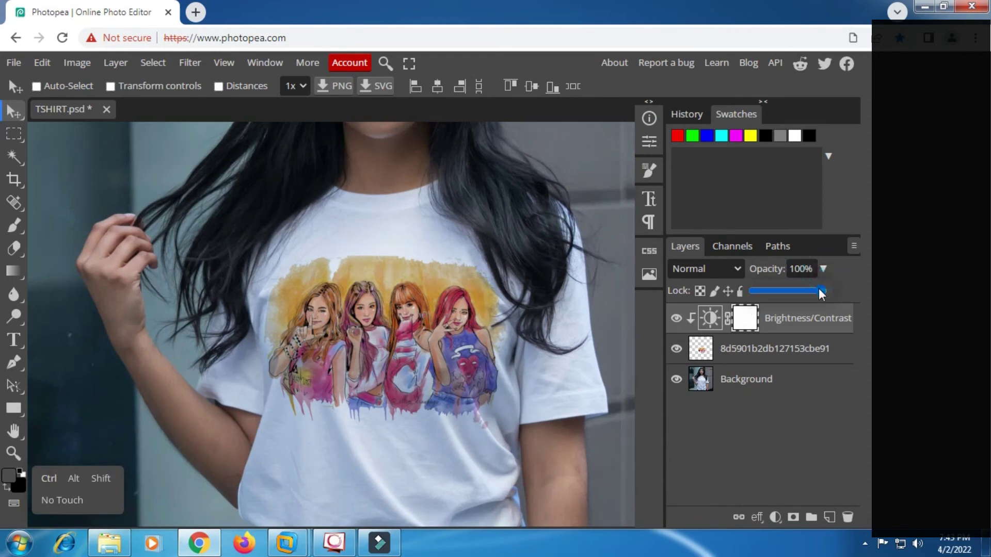
pyautogui.moveTo(818, 290); pyautogui.dragTo(808, 292)
pyautogui.click(789, 354)
pyautogui.click(824, 268)
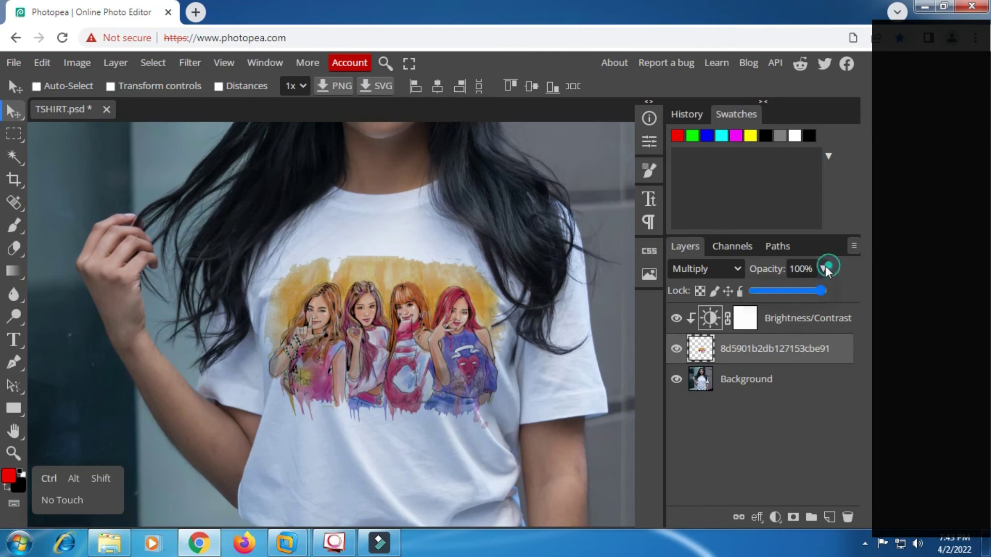
pyautogui.moveTo(818, 290)
pyautogui.mouseDown()
pyautogui.moveTo(800, 290)
pyautogui.moveTo(815, 290)
pyautogui.mouseUp()
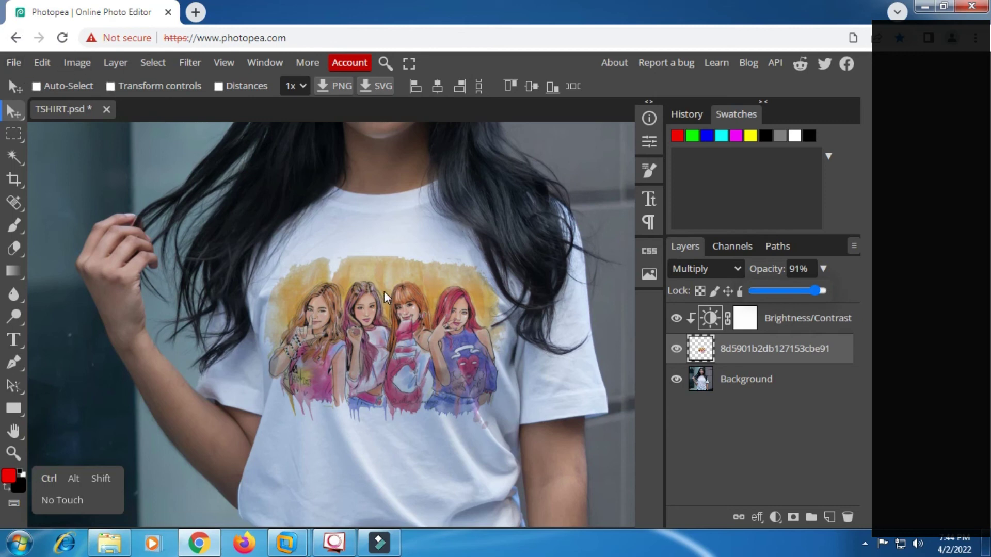
# - Hide and reshow the artwork layer to compare the whole photo with and without the print
pyautogui.hotkey('ctrl', '-')
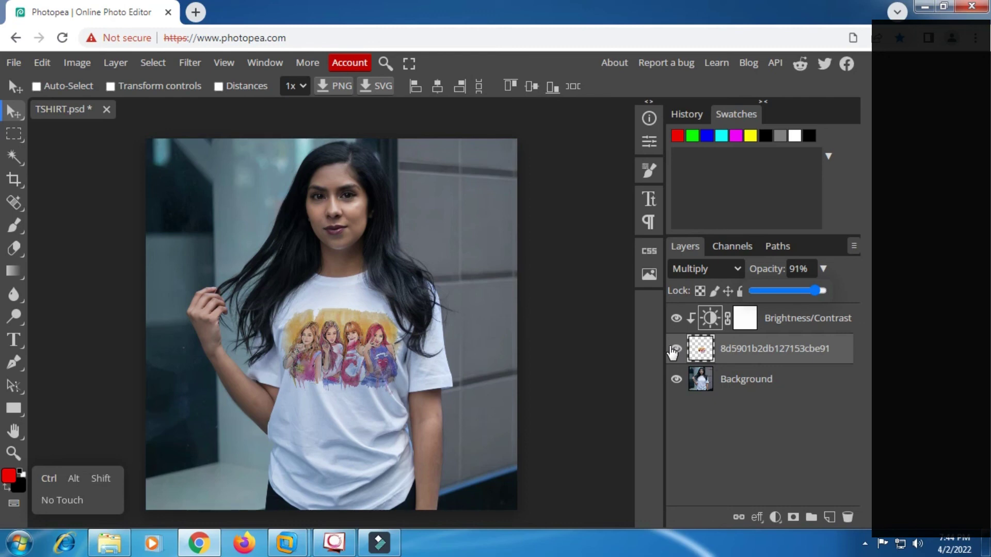
pyautogui.click(672, 350)
pyautogui.click(673, 349)
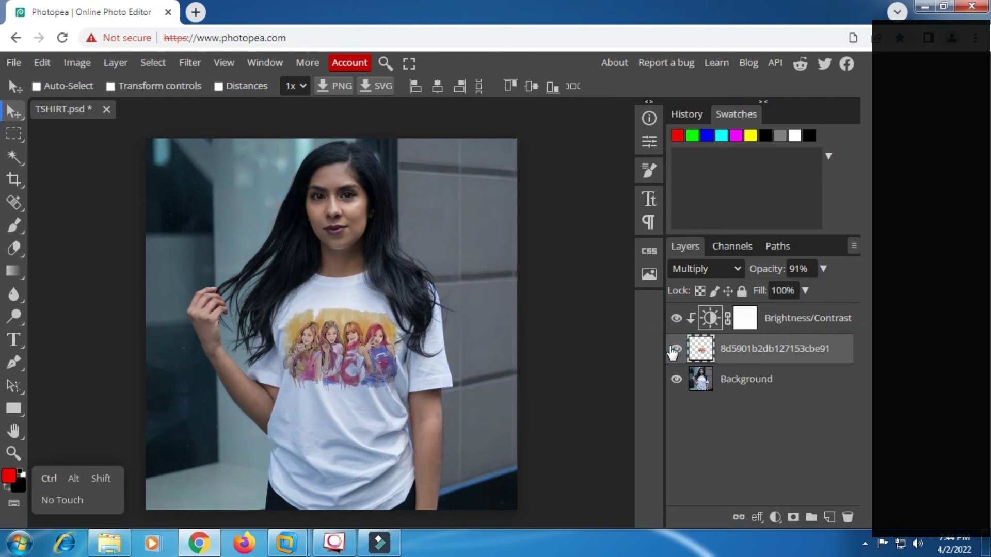
# - Export the image as a JPG named TSHIRT at 2048 x 2048 px with quality set to 100%
pyautogui.click(15, 64)
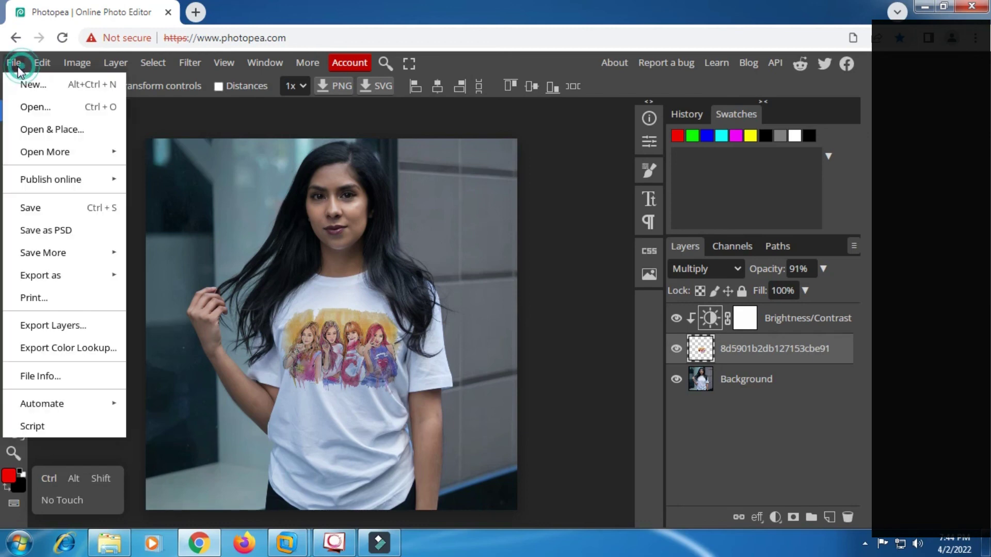
pyautogui.moveTo(75, 276)
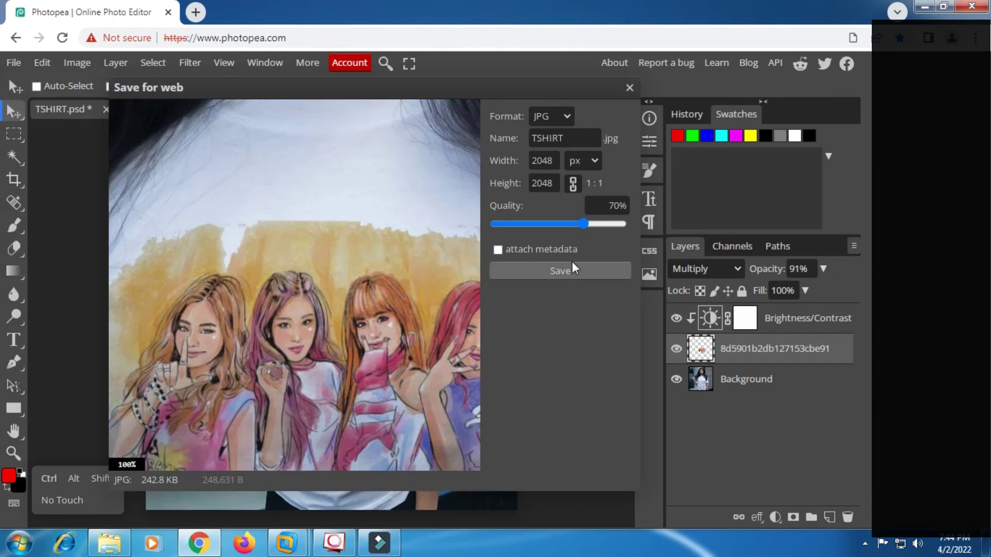
pyautogui.moveTo(586, 223); pyautogui.dragTo(636, 225)
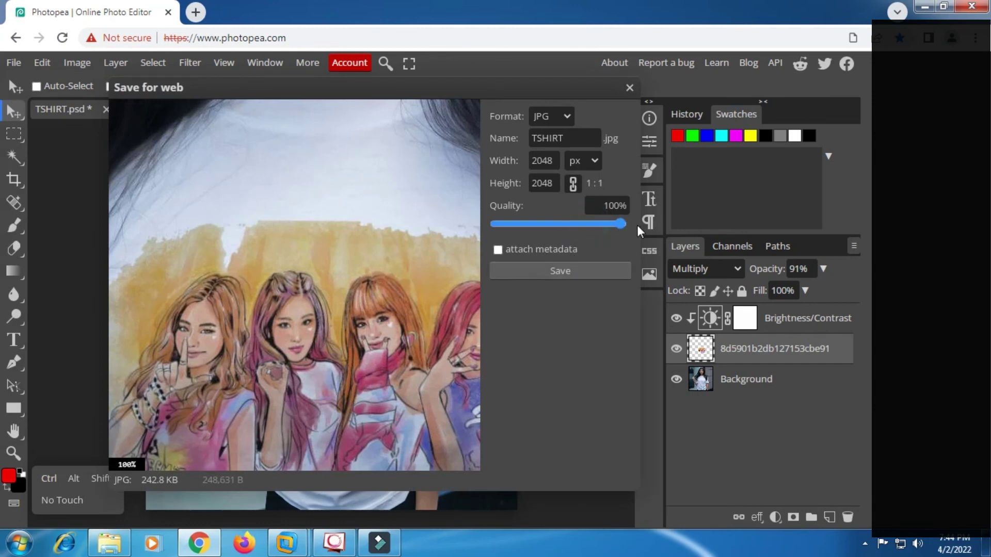
pyautogui.click(586, 271)
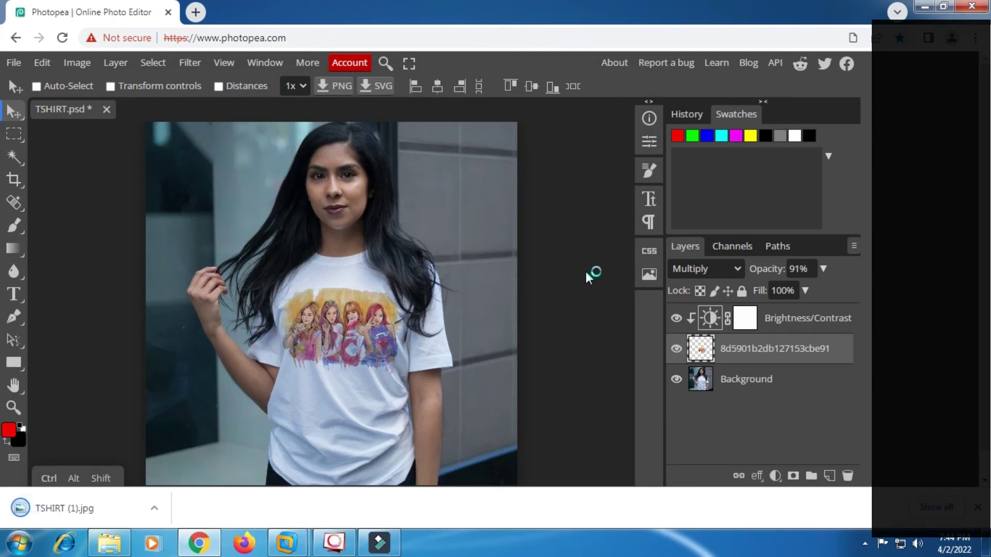
pyautogui.click(865, 544)
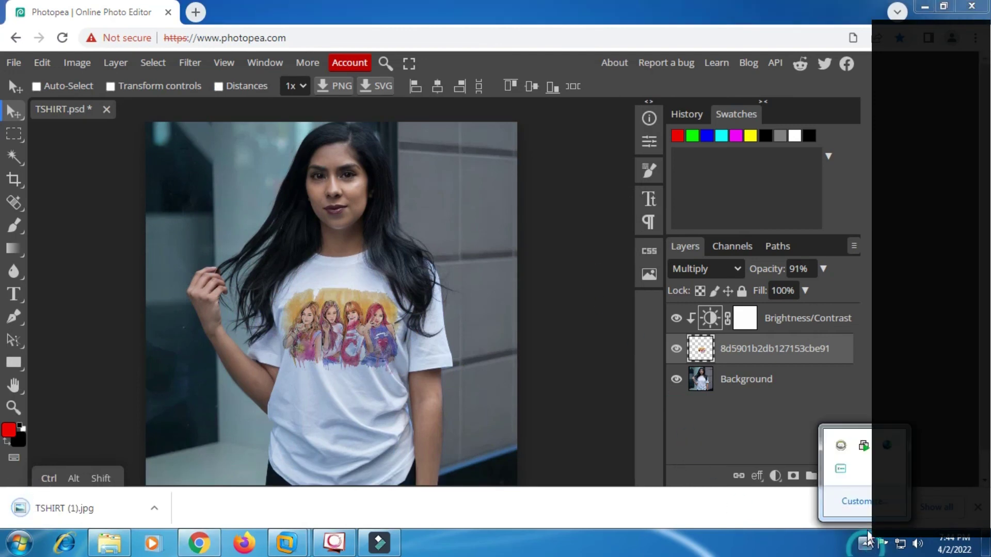
pyautogui.rightClick(841, 471)
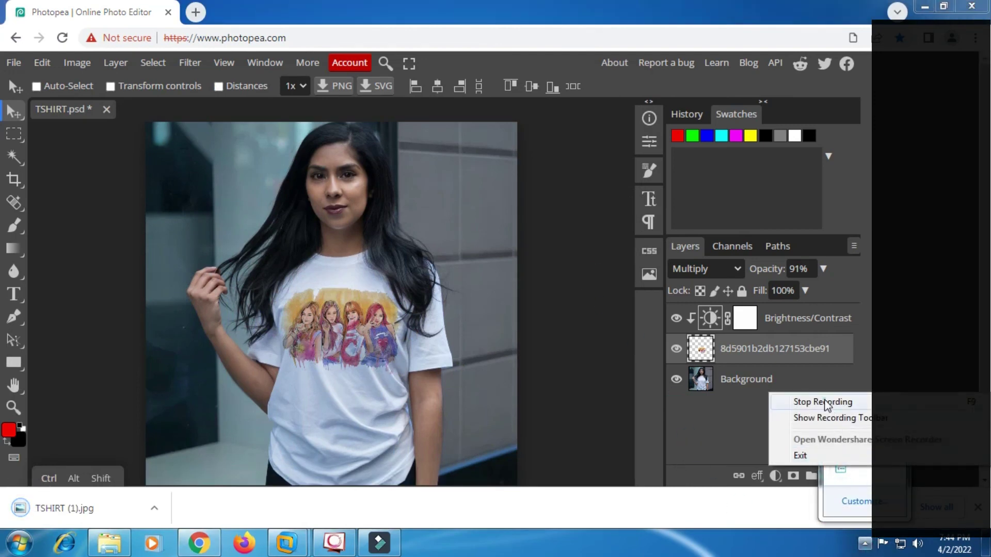
pyautogui.click(822, 403)
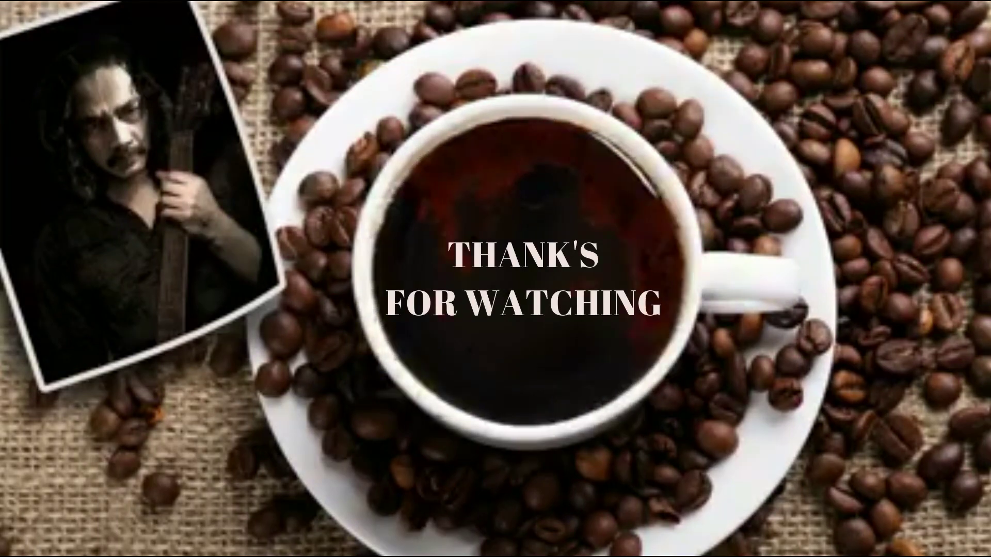